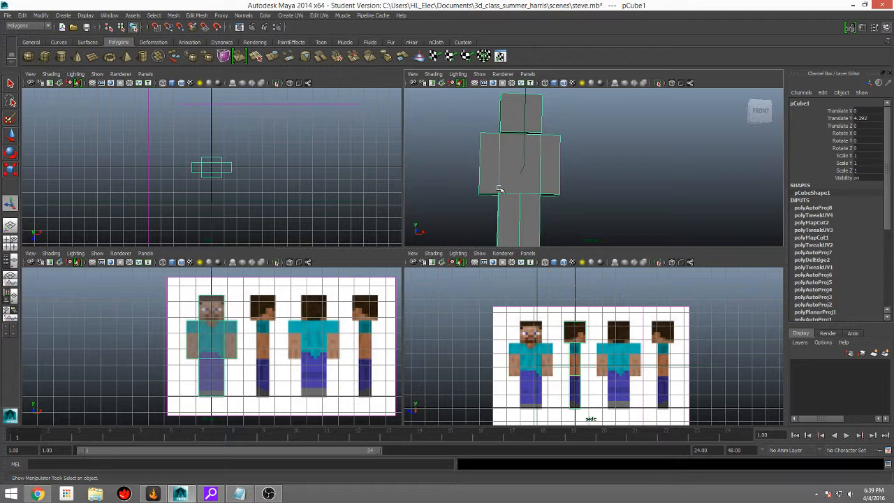
# - Apply Automatic Mapping to create UVs for the entire blocky character model
pyautogui.keyDown('alt'); pyautogui.moveTo(621, 201); pyautogui.dragTo(537, 204); pyautogui.keyUp('alt')
pyautogui.scroll(-4, 557, 200)
pyautogui.keyDown('alt'); pyautogui.moveTo(565, 169); pyautogui.dragTo(497, 155, button='middle'); pyautogui.keyUp('alt')
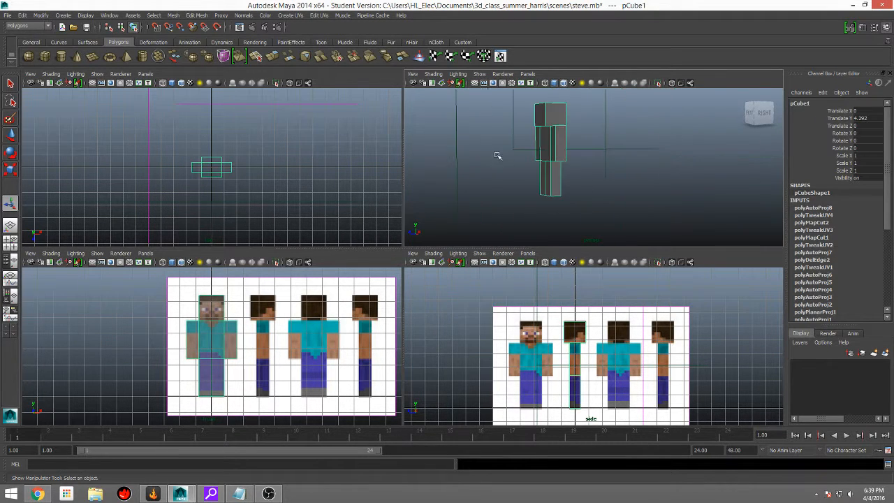
pyautogui.scroll(3, 507, 150)
pyautogui.keyDown('alt'); pyautogui.moveTo(507, 151); pyautogui.dragTo(543, 152); pyautogui.keyUp('alt')
pyautogui.moveTo(496, 148); pyautogui.dragTo(557, 109, button='right')
pyautogui.keyDown('alt'); pyautogui.moveTo(548, 160); pyautogui.dragTo(612, 164); pyautogui.keyUp('alt')
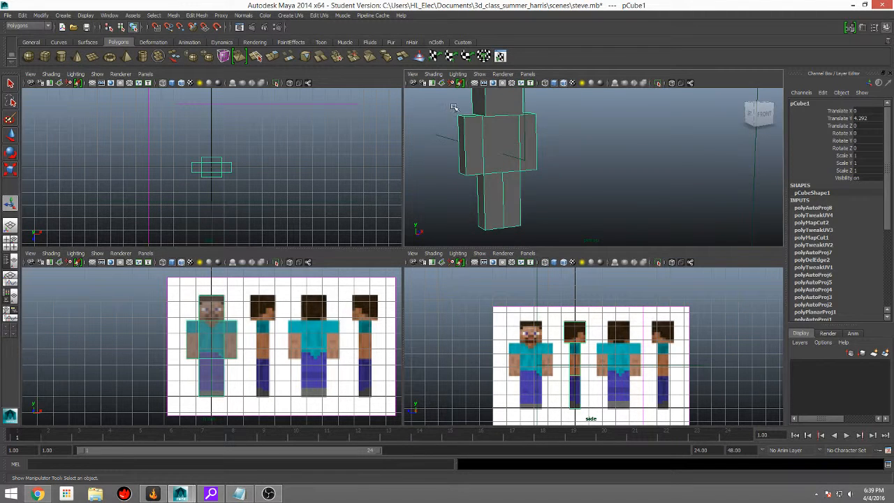
pyautogui.click(631, 148)
pyautogui.click(502, 130)
pyautogui.scroll(-3, 593, 144)
pyautogui.keyDown('alt'); pyautogui.moveTo(547, 122); pyautogui.dragTo(552, 140, button='middle'); pyautogui.keyUp('alt')
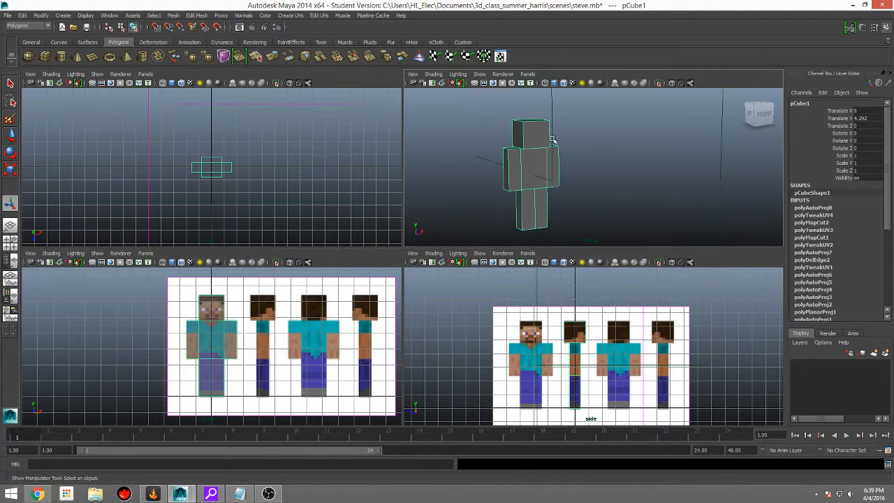
pyautogui.click(282, 15)
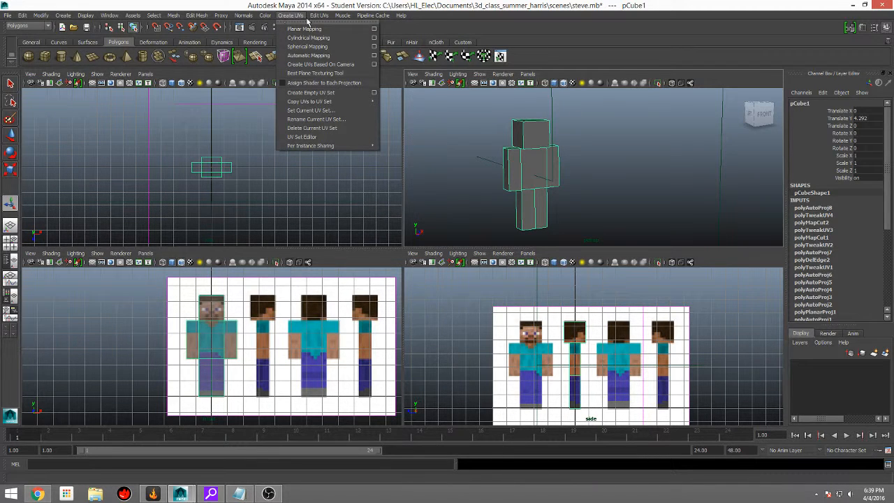
pyautogui.click(355, 56)
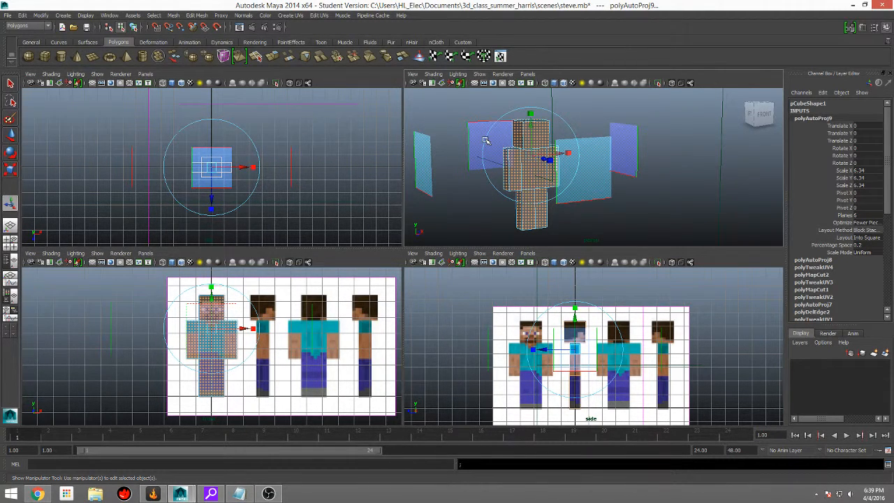
# - Replace the top view with the UV Texture Editor and frame the character's UV layout
pyautogui.click(145, 74)
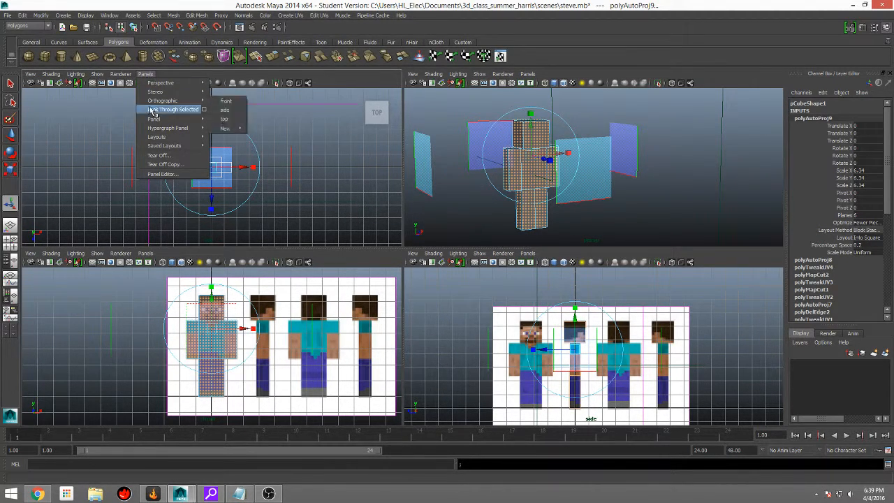
pyautogui.moveTo(154, 120)
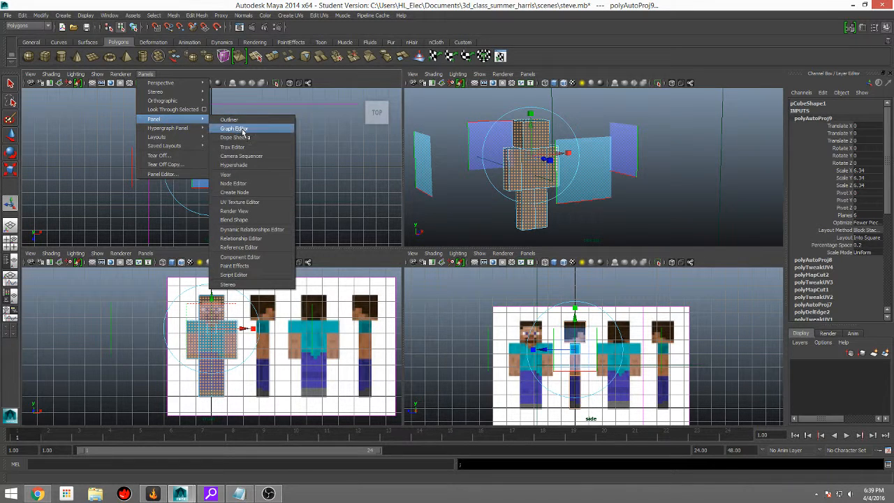
pyautogui.click(239, 202)
pyautogui.scroll(-7, 212, 164)
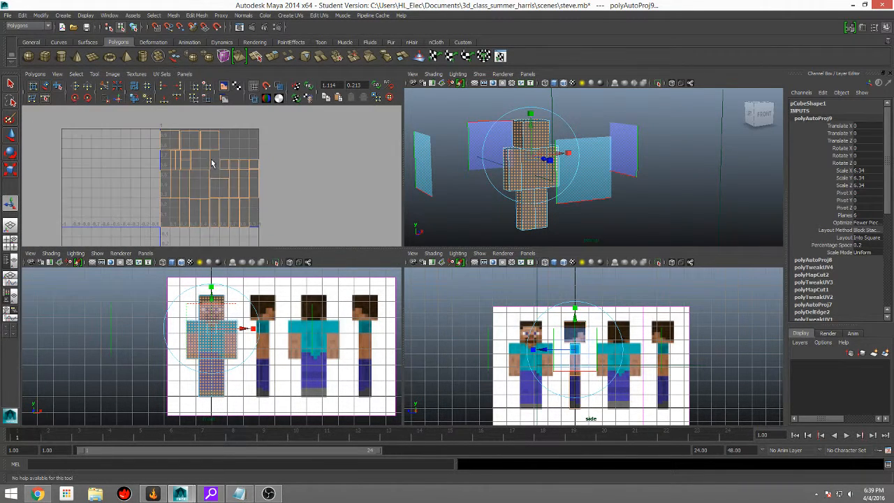
pyautogui.scroll(6, 205, 160)
pyautogui.scroll(3, 192, 155)
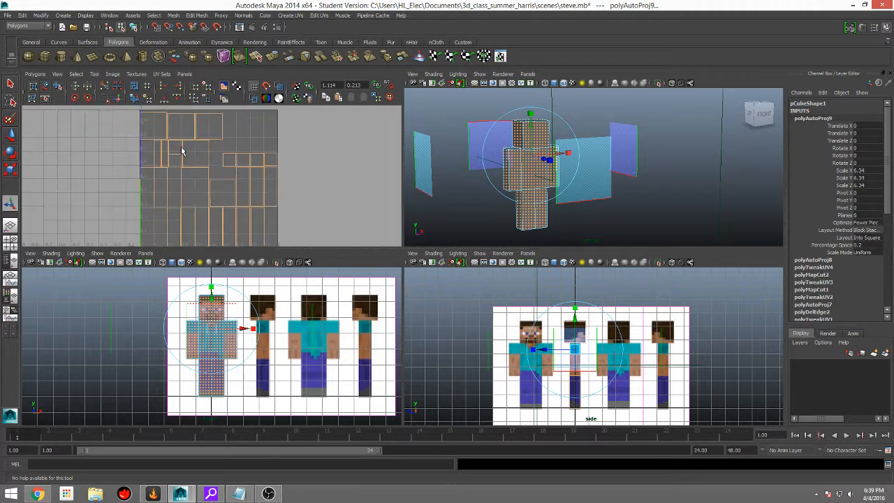
pyautogui.scroll(-3, 225, 231)
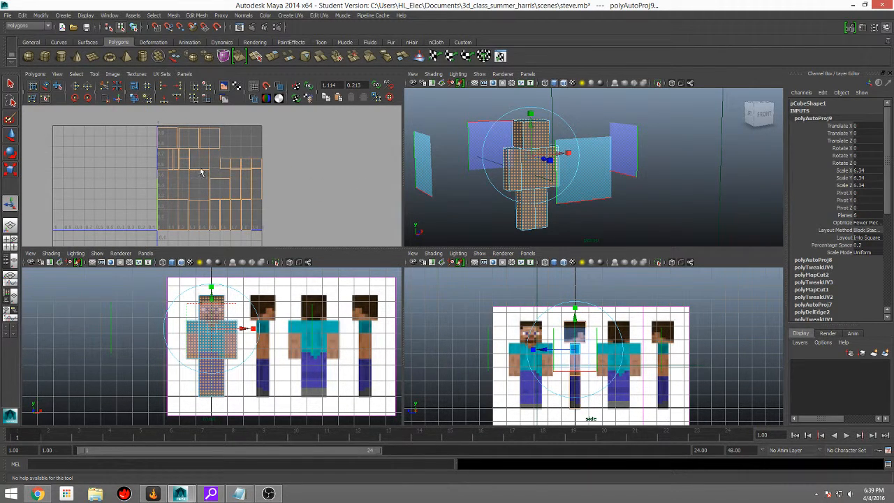
pyautogui.scroll(1, 183, 159)
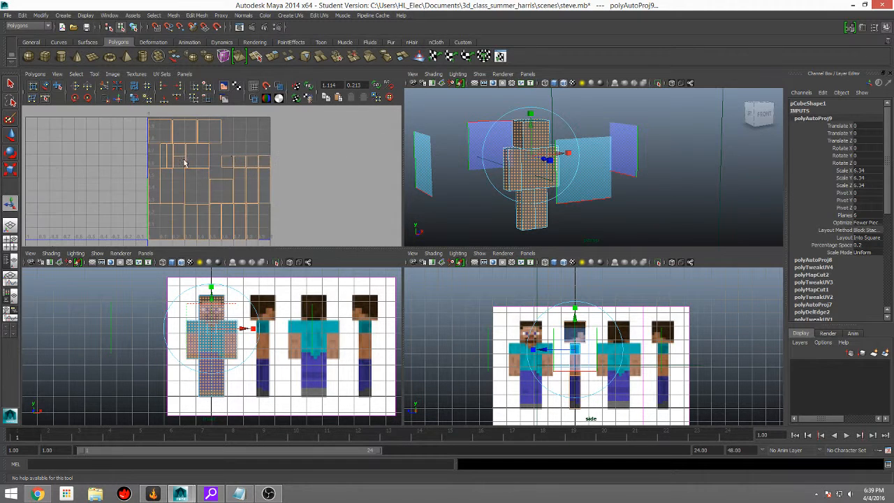
# - Examine which UV shells belong to the head, torso, arm and leg faces by selecting them individually, ending with nothing selected
pyautogui.click(162, 132)
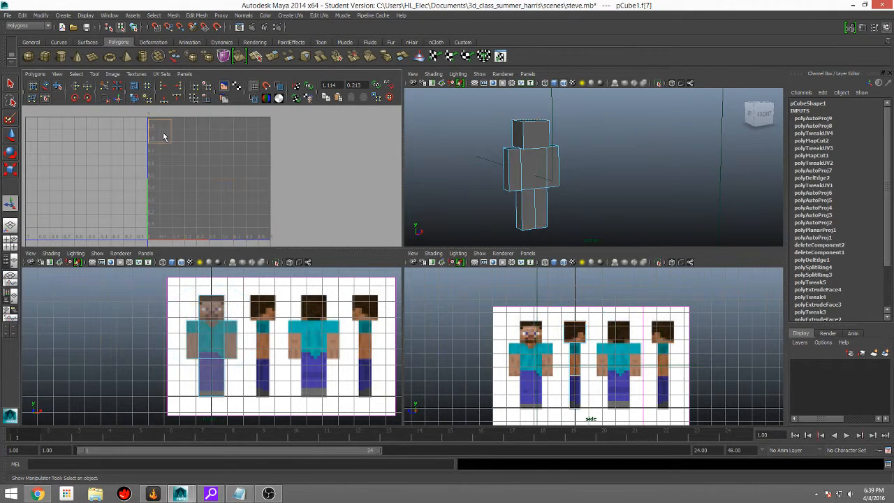
pyautogui.click(539, 140)
pyautogui.click(515, 139)
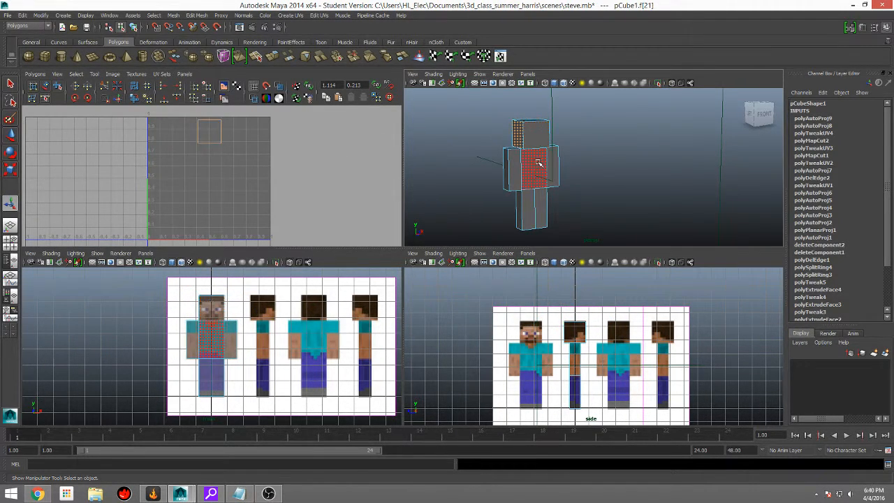
pyautogui.click(530, 167)
pyautogui.click(510, 159)
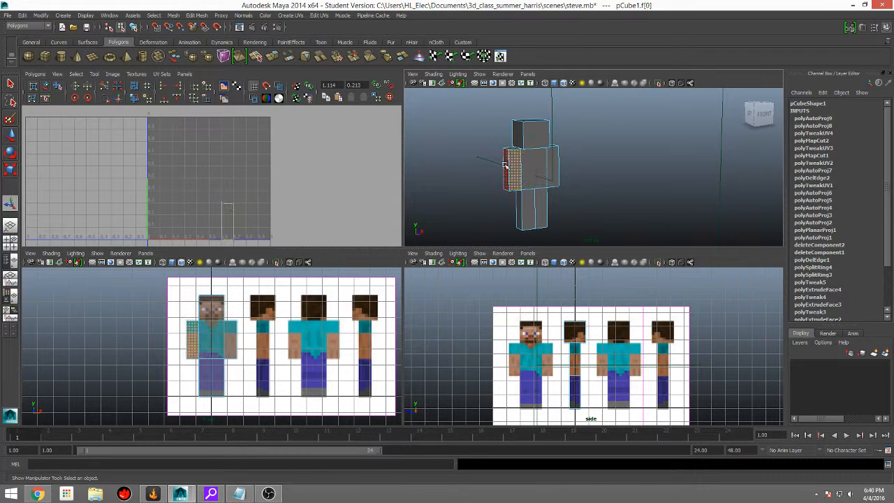
pyautogui.click(556, 168)
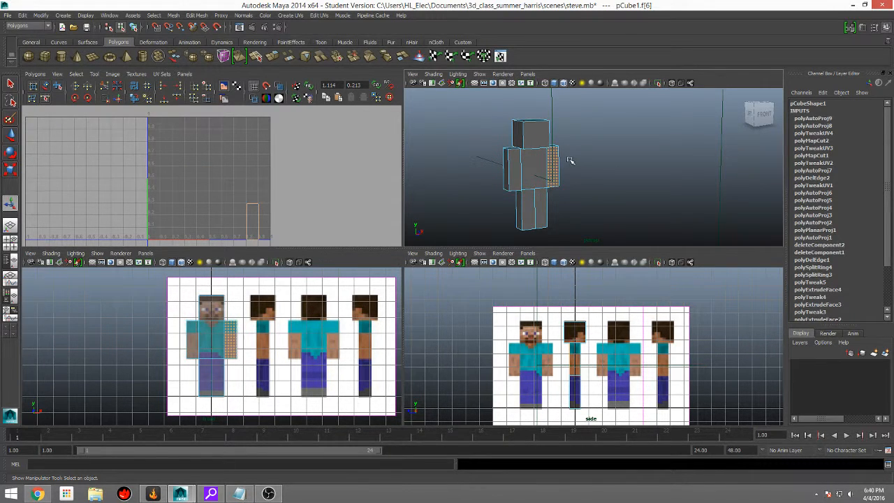
pyautogui.click(529, 204)
pyautogui.click(540, 206)
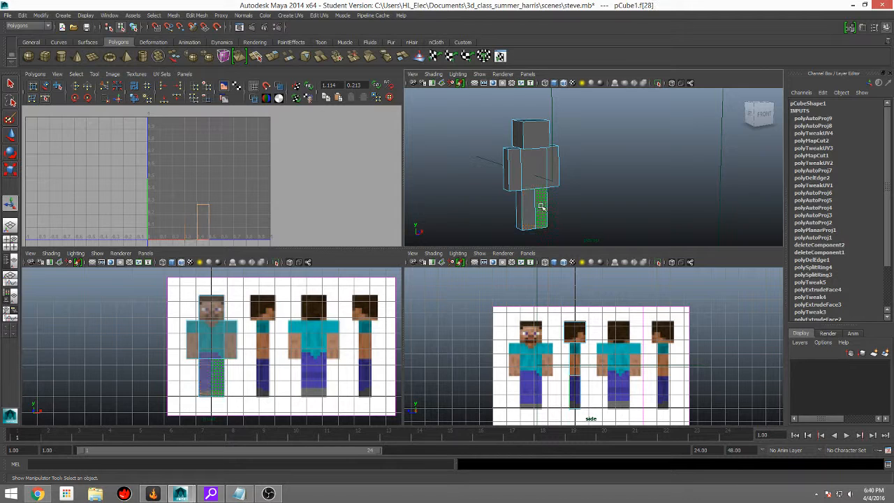
pyautogui.click(518, 211)
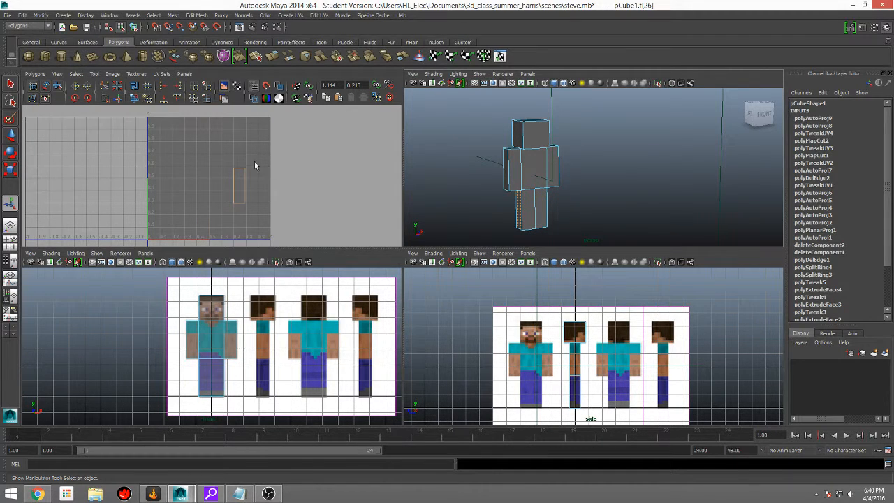
pyautogui.click(307, 169)
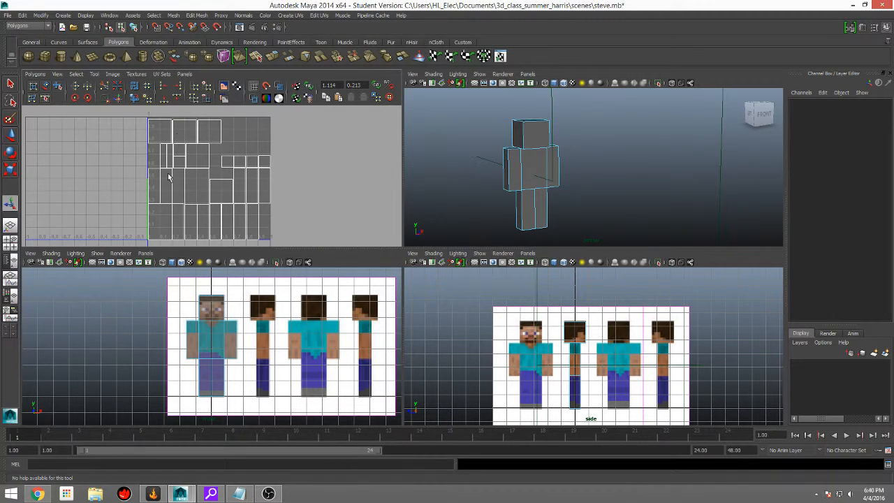
# - Open the steve_mc_uv image from the Desktop folder and examine its texture layout, returning to Maya
pyautogui.click(95, 495)
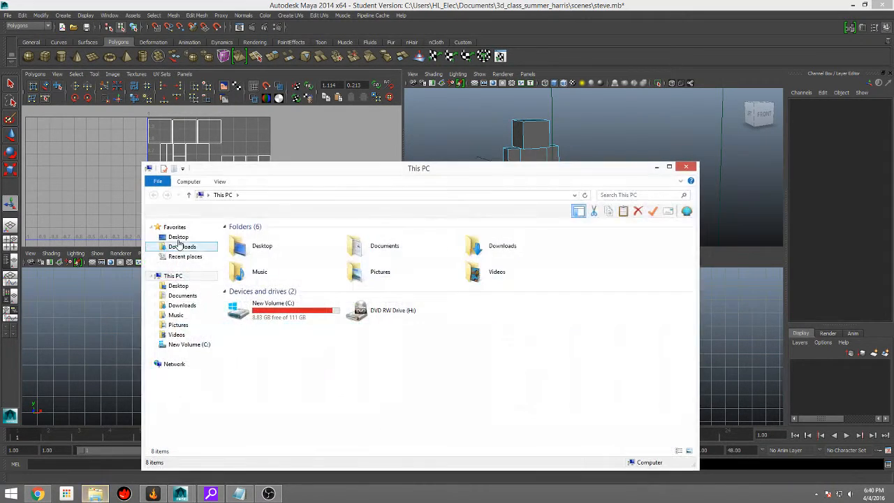
pyautogui.click(178, 236)
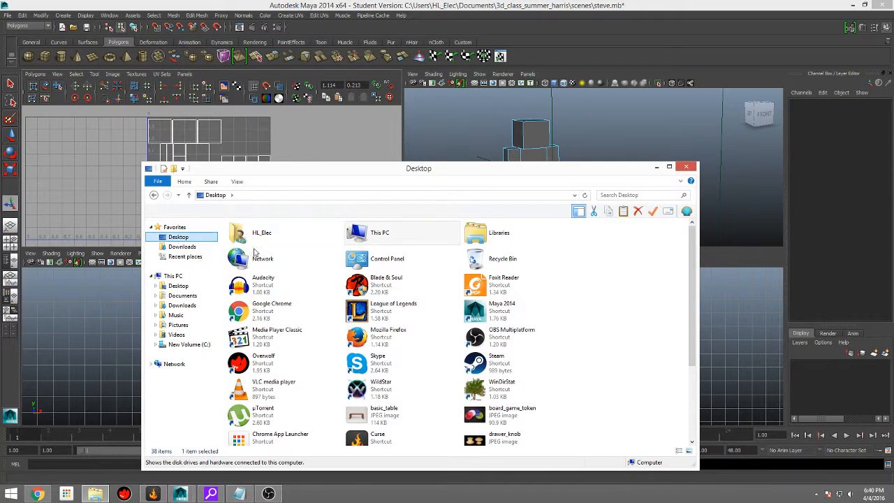
pyautogui.click(511, 336)
pyautogui.scroll(-3, 513, 342)
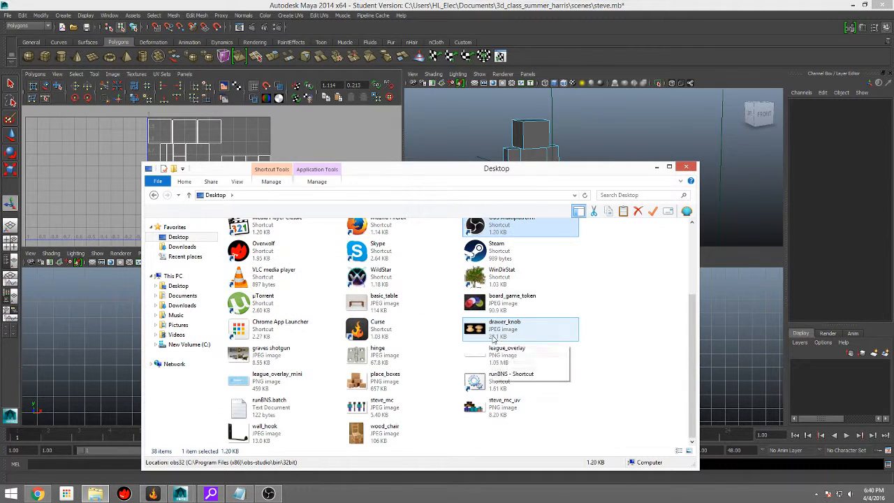
pyautogui.doubleClick(504, 410)
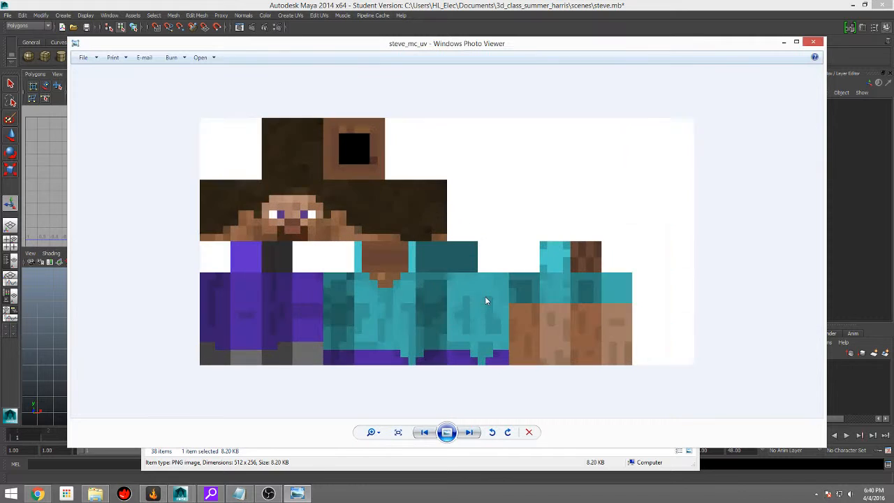
pyautogui.scroll(3, 270, 230)
pyautogui.scroll(-3, 270, 230)
pyautogui.click(531, 22)
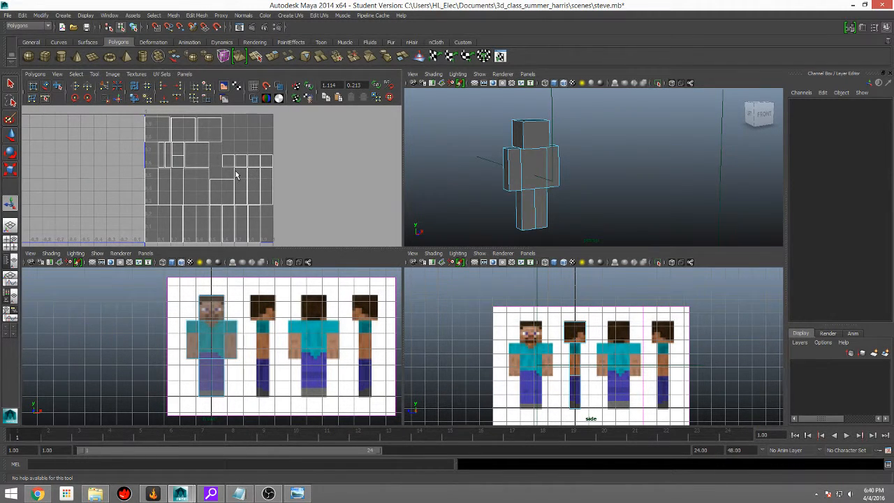
# - Review the steve_mc_uv texture image again, and close both the image viewer and the Desktop folder window
pyautogui.moveTo(296, 494)
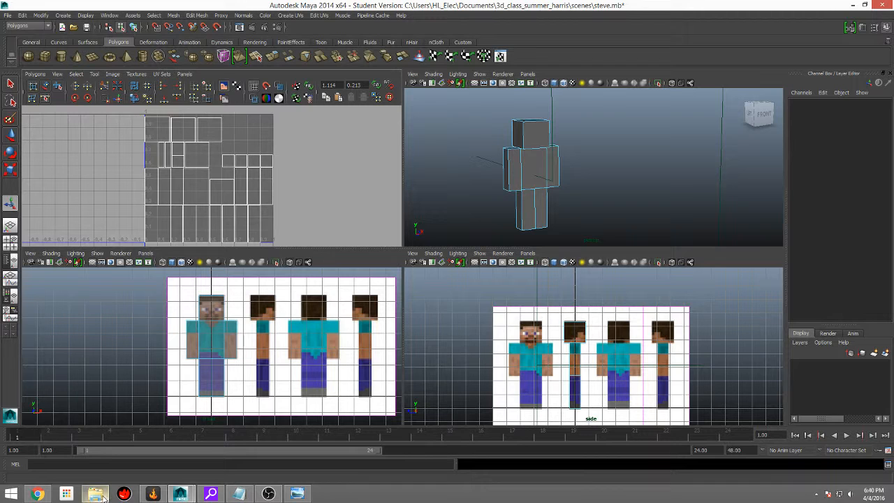
pyautogui.moveTo(103, 495)
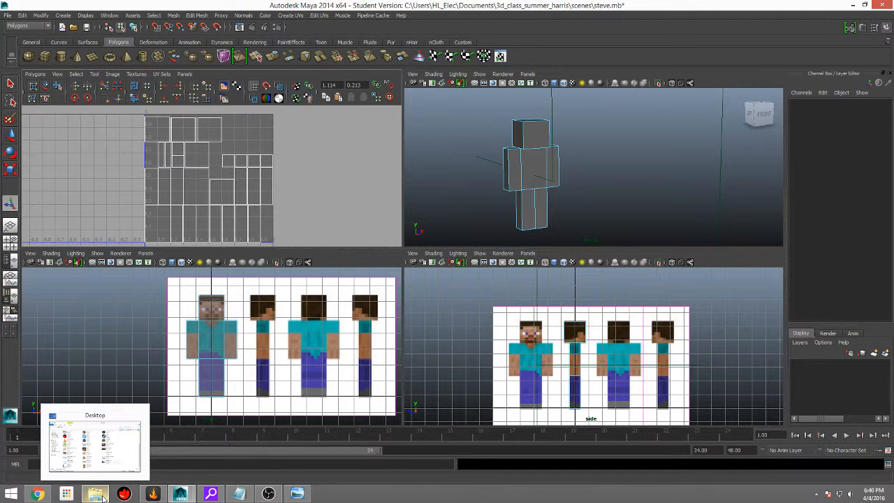
pyautogui.click(109, 427)
pyautogui.click(297, 494)
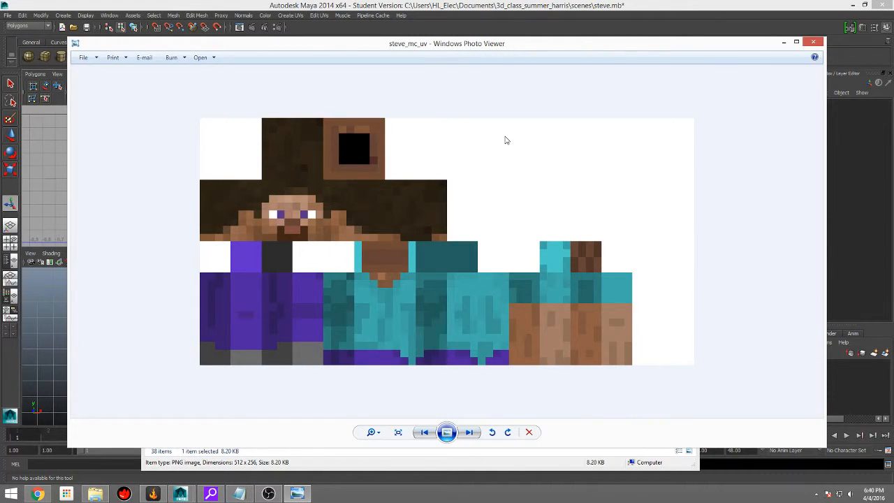
pyautogui.click(812, 43)
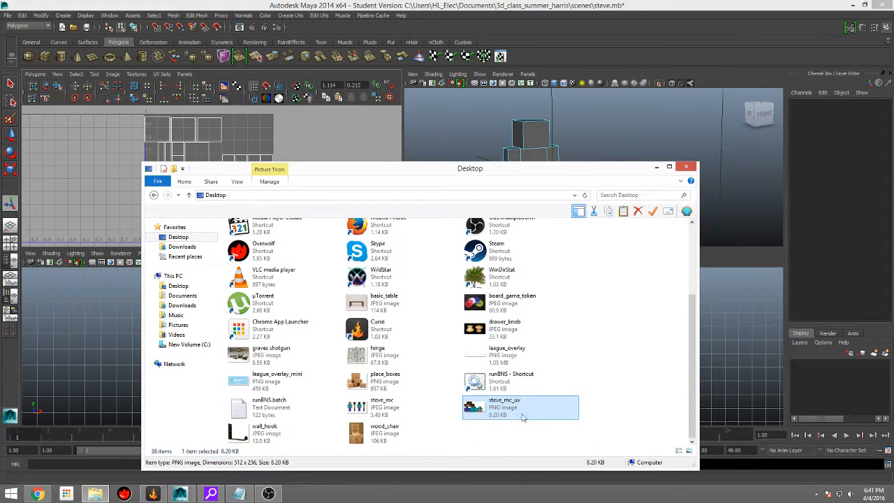
pyautogui.click(687, 167)
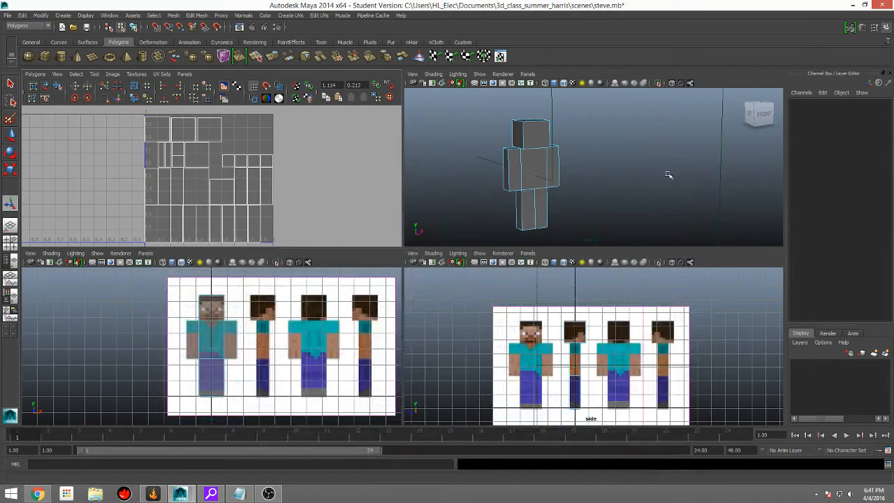
# - Examine the UV shells of the torso front and the faces around the head, and clear the selection
pyautogui.click(191, 184)
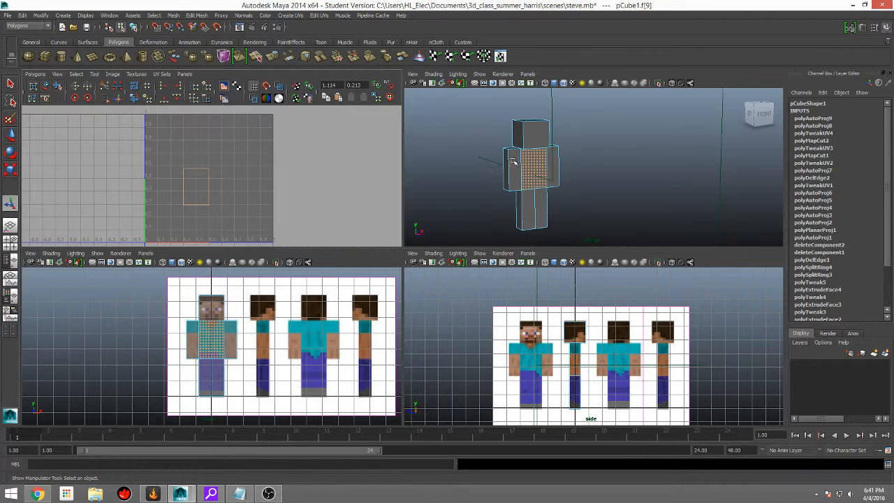
pyautogui.click(516, 134)
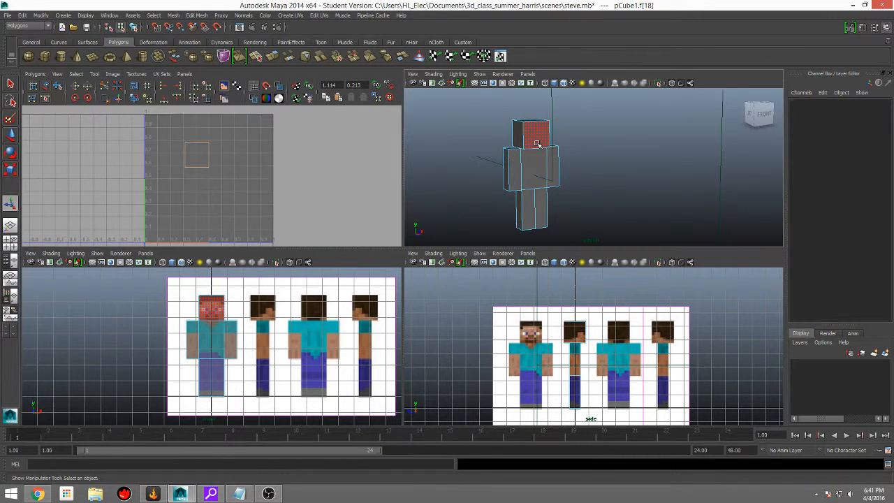
pyautogui.click(517, 135)
pyautogui.keyDown('alt'); pyautogui.moveTo(486, 146); pyautogui.dragTo(643, 154); pyautogui.keyUp('alt')
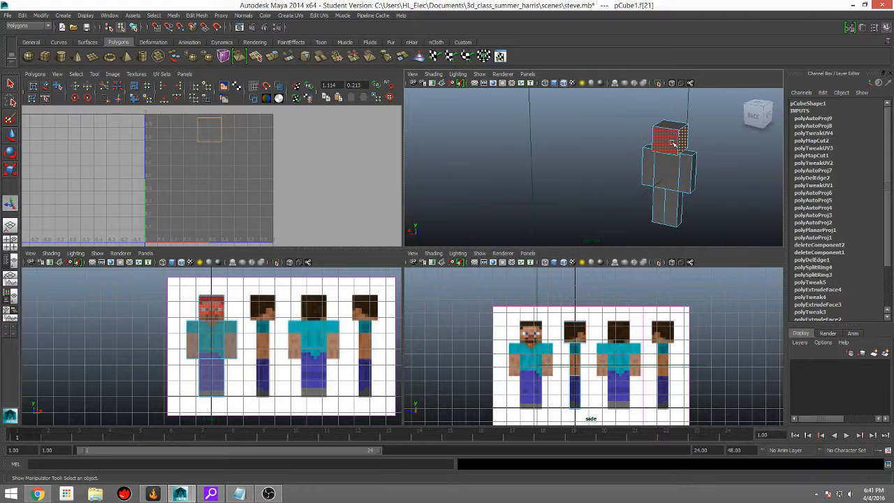
pyautogui.click(671, 142)
pyautogui.keyDown('alt'); pyautogui.moveTo(580, 145); pyautogui.dragTo(641, 121); pyautogui.keyUp('alt')
pyautogui.click(609, 121)
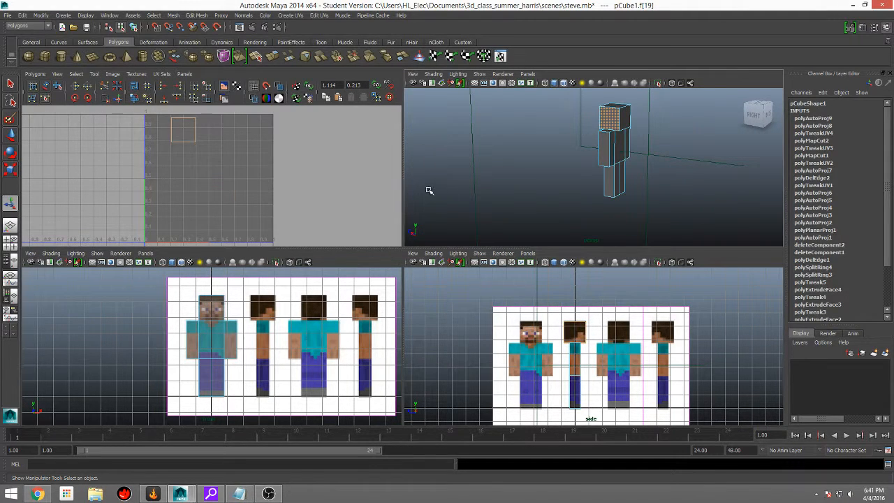
pyautogui.click(225, 173)
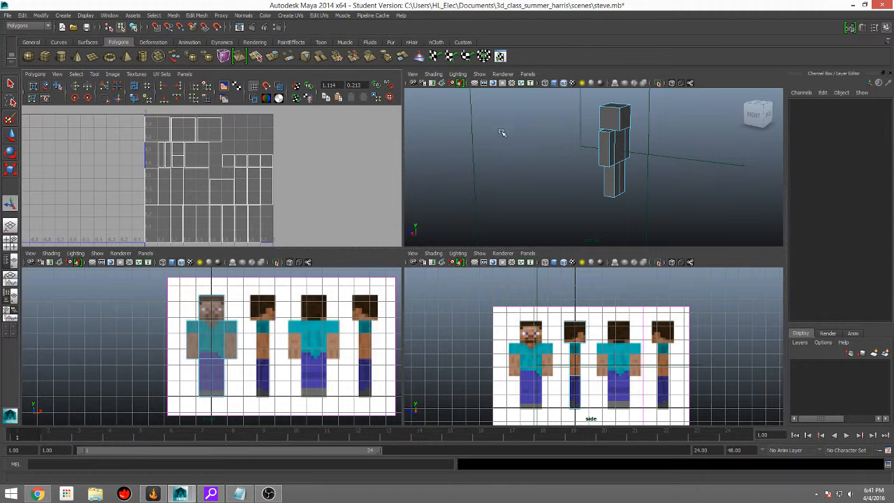
# - Examine which UV shells belong to the front, back and side faces of the head by selecting them individually, ending with nothing selected
pyautogui.click(608, 115)
pyautogui.click(623, 116)
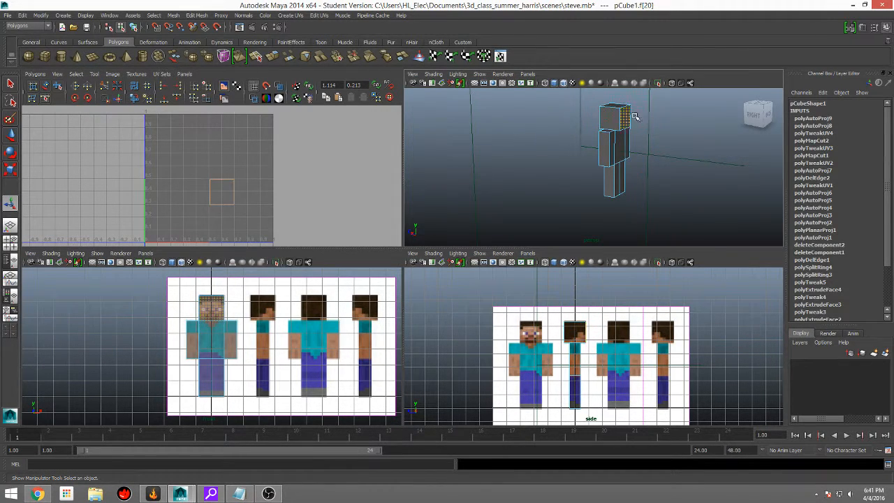
pyautogui.keyDown('alt'); pyautogui.moveTo(635, 117); pyautogui.dragTo(557, 118); pyautogui.keyUp('alt')
pyautogui.keyDown('alt'); pyautogui.moveTo(712, 203); pyautogui.dragTo(562, 226, button='middle'); pyautogui.keyUp('alt')
pyautogui.keyDown('alt'); pyautogui.moveTo(562, 225); pyautogui.dragTo(505, 185); pyautogui.keyUp('alt')
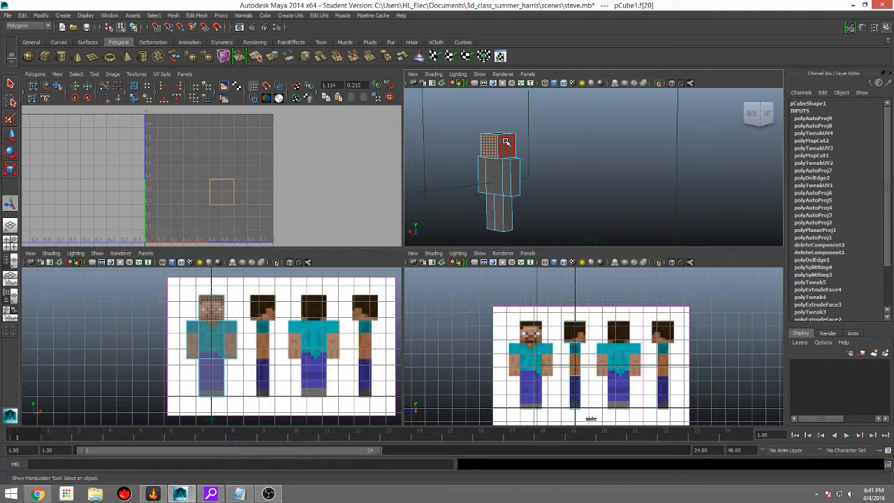
pyautogui.click(505, 142)
pyautogui.keyDown('alt'); pyautogui.moveTo(507, 142); pyautogui.dragTo(564, 147); pyautogui.keyUp('alt')
pyautogui.click(660, 153)
pyautogui.click(628, 166)
pyautogui.keyDown('alt'); pyautogui.moveTo(650, 164); pyautogui.dragTo(757, 211); pyautogui.keyUp('alt')
pyautogui.click(488, 162)
pyautogui.click(521, 129)
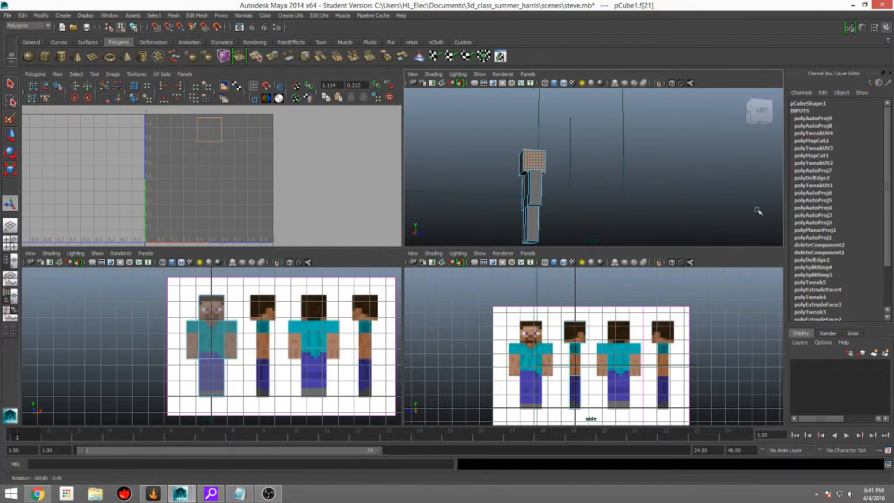
# - Select all of the Steve model's UVs and cut every UV edge so each face becomes a separate shell
pyautogui.moveTo(535, 195); pyautogui.dragTo(532, 171, button='right')
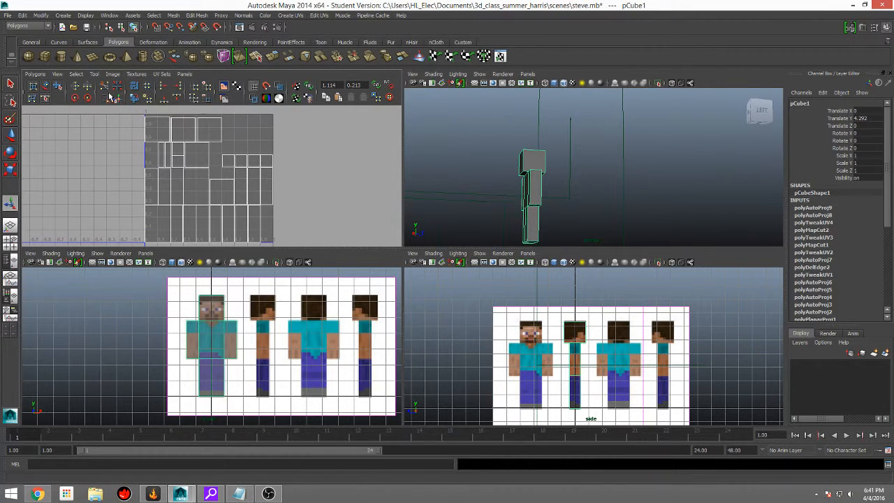
pyautogui.click(45, 85)
pyautogui.moveTo(311, 257); pyautogui.dragTo(327, 263)
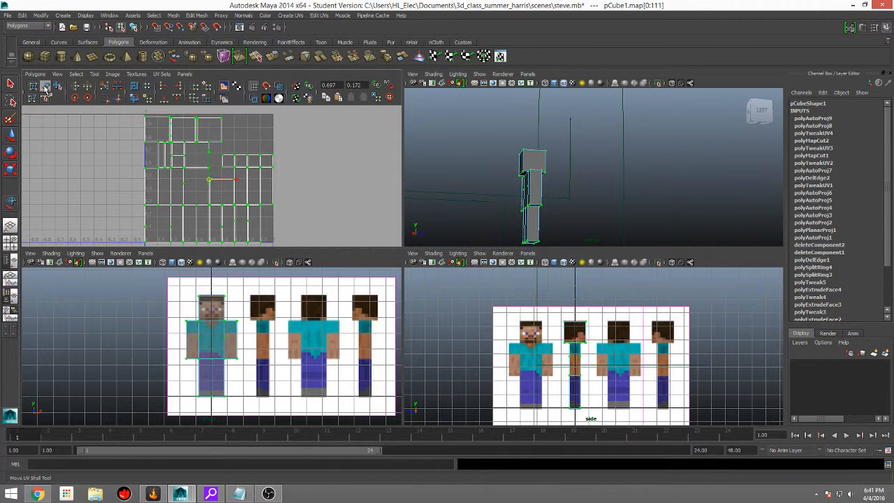
pyautogui.moveTo(110, 116); pyautogui.dragTo(347, 265)
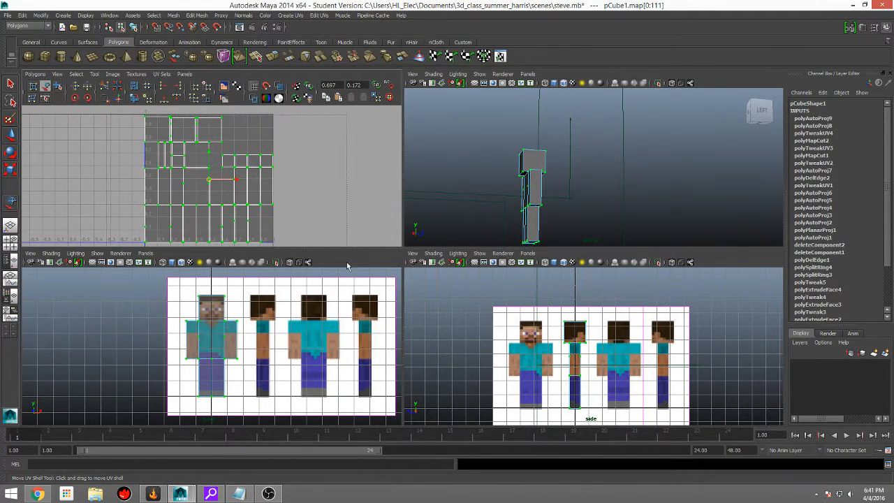
pyautogui.click(106, 88)
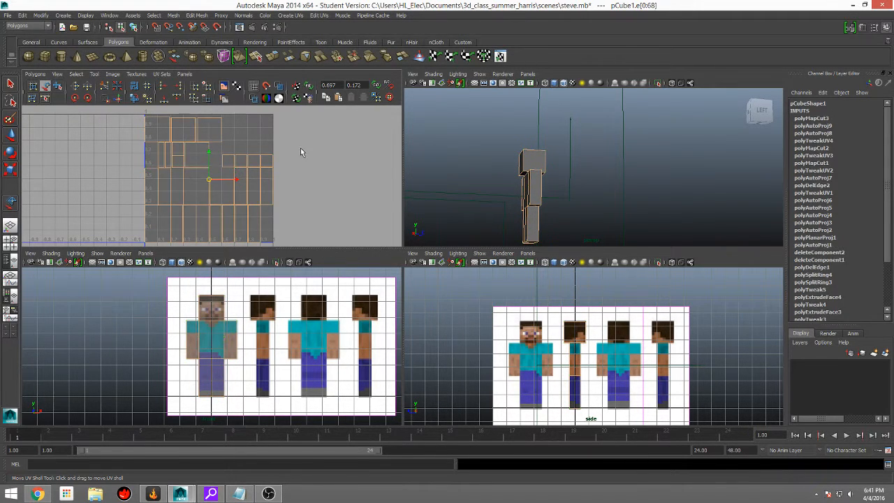
# - Examine the UV layout shell by shell, selecting arm, torso, head and leg shells and matching them to the model's faces
pyautogui.click(196, 188)
pyautogui.click(162, 184)
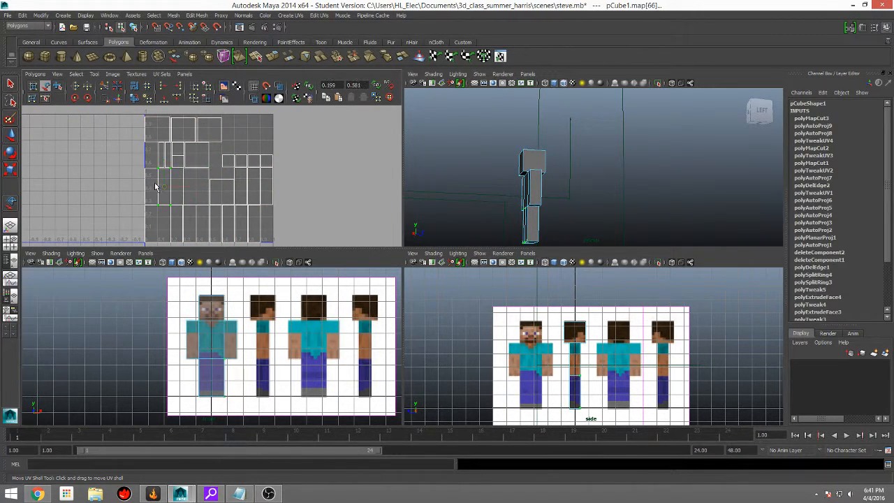
pyautogui.click(155, 185)
pyautogui.click(162, 159)
pyautogui.click(168, 157)
pyautogui.click(183, 130)
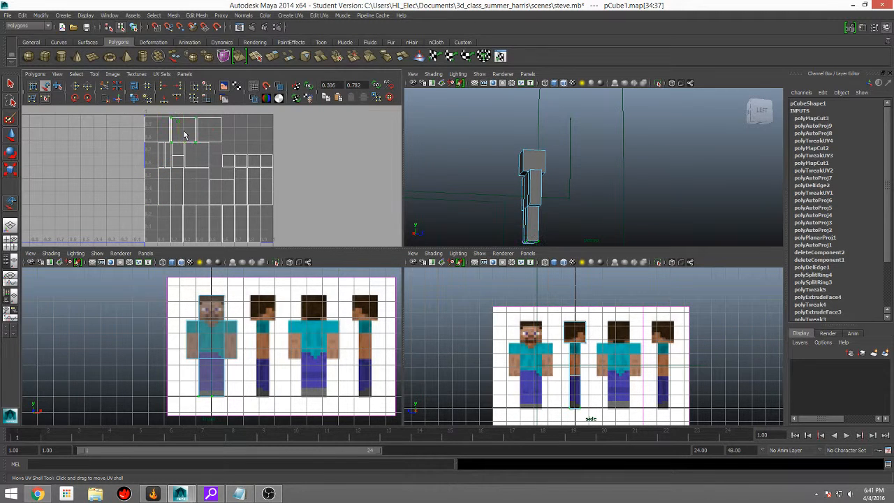
pyautogui.click(208, 130)
pyautogui.click(247, 222)
pyautogui.click(223, 228)
pyautogui.click(215, 227)
pyautogui.keyDown('alt'); pyautogui.moveTo(651, 175); pyautogui.dragTo(390, 185); pyautogui.keyUp('alt')
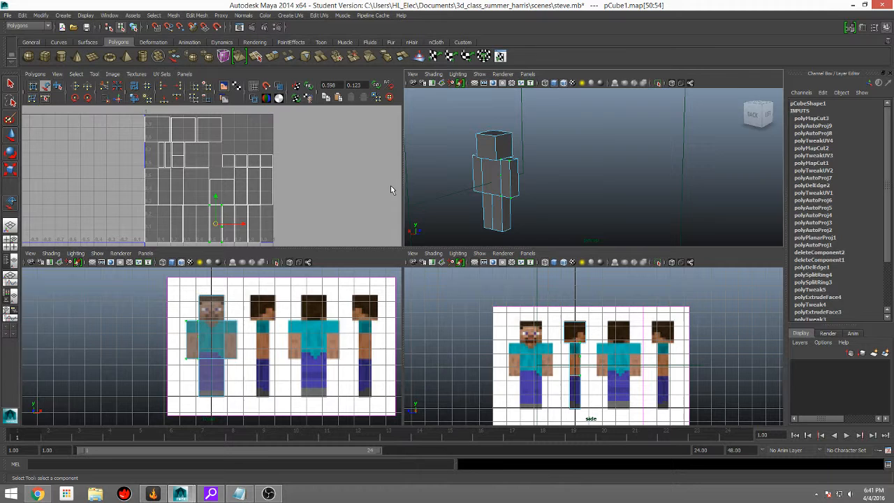
# - Move one tall arm shell and two small square shells out of the layout into the empty area beside the UV square
pyautogui.click(259, 196)
pyautogui.moveTo(271, 187); pyautogui.dragTo(312, 182)
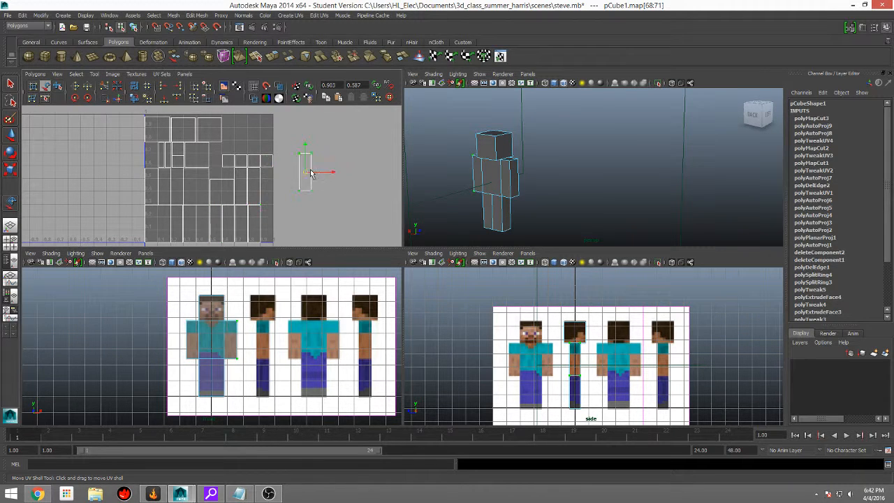
pyautogui.click(258, 161)
pyautogui.moveTo(257, 162); pyautogui.dragTo(333, 135)
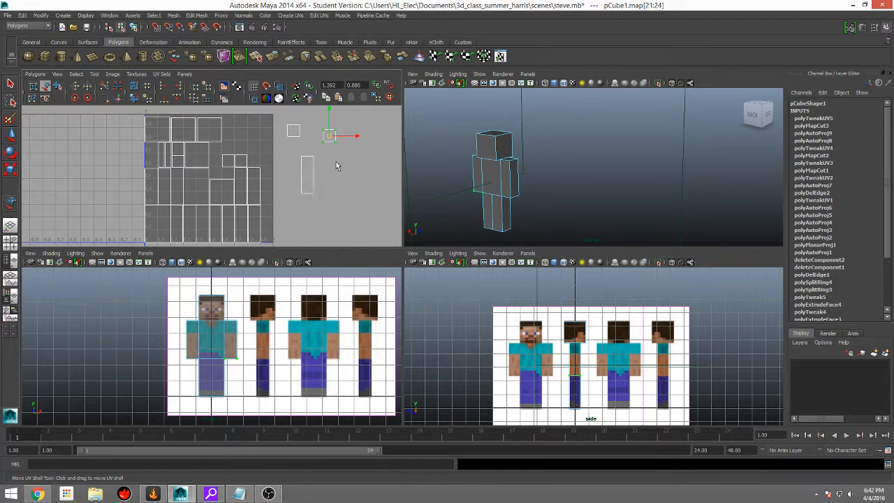
pyautogui.moveTo(329, 135); pyautogui.dragTo(318, 125)
# - Move a third small square shell out of the layout and place it beside the other two squares
pyautogui.moveTo(243, 159); pyautogui.dragTo(346, 129)
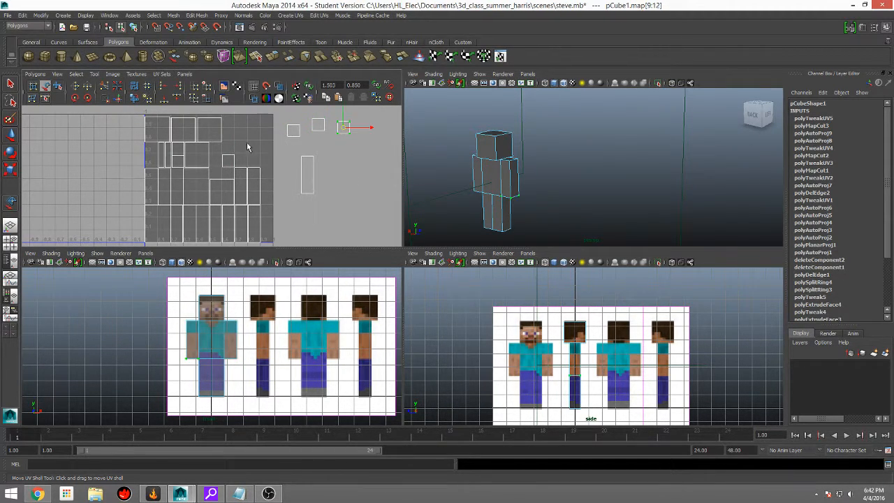
pyautogui.press('w')
pyautogui.press('e')
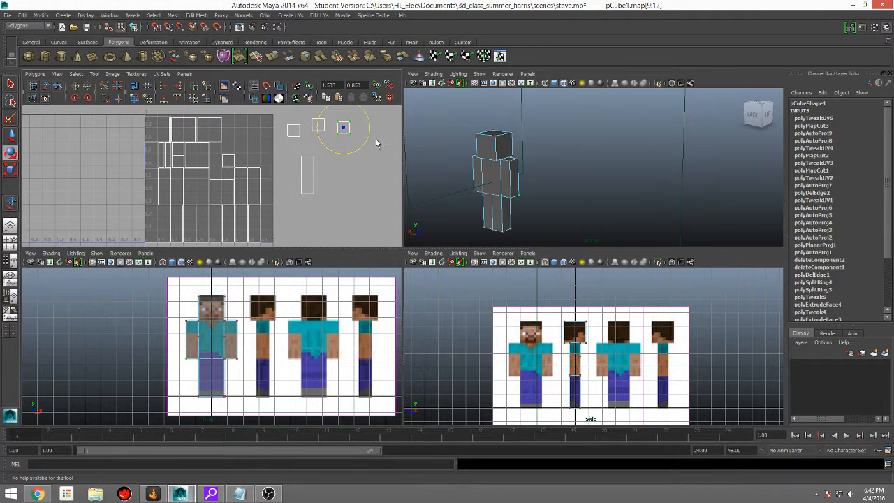
pyautogui.press('w')
pyautogui.moveTo(359, 127); pyautogui.dragTo(349, 120)
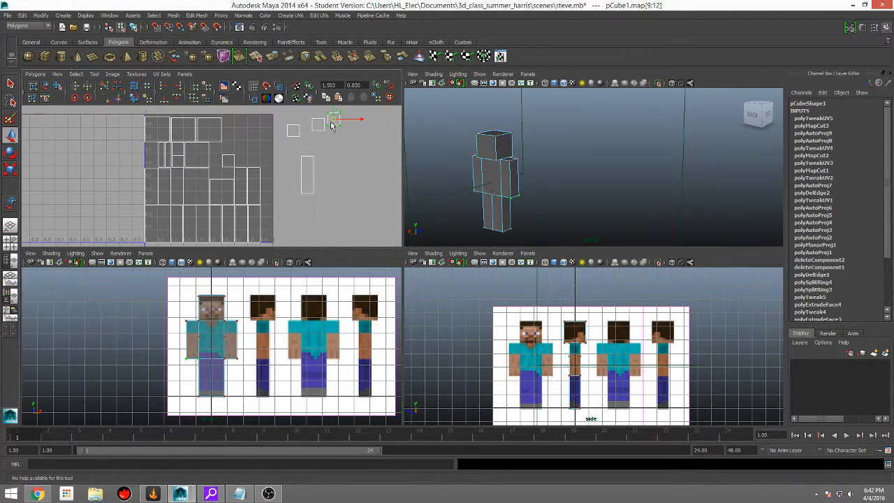
# - Try to move the one small square shell left in the row out of the UV layout
pyautogui.click(231, 165)
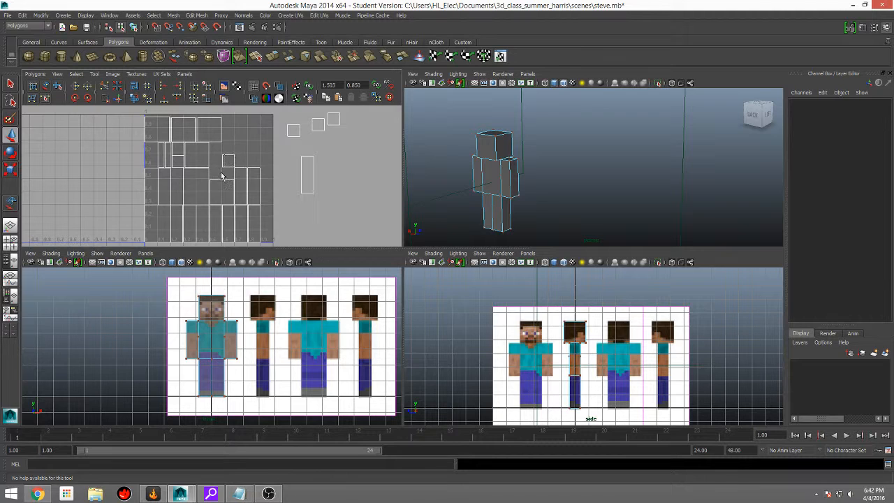
pyautogui.moveTo(220, 173); pyautogui.dragTo(305, 136)
pyautogui.hotkey('ctrl', 'z')
pyautogui.click(242, 147)
pyautogui.hotkey('ctrl', 'z')
pyautogui.moveTo(229, 151); pyautogui.dragTo(229, 153)
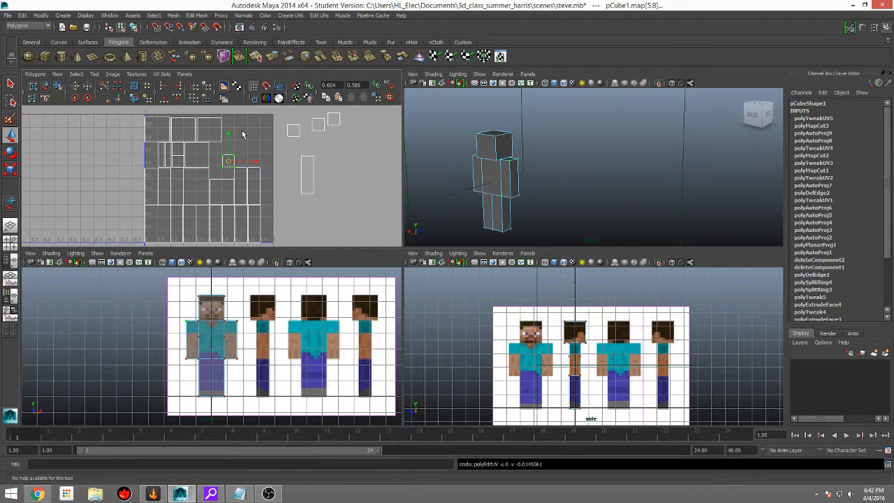
pyautogui.click(240, 139)
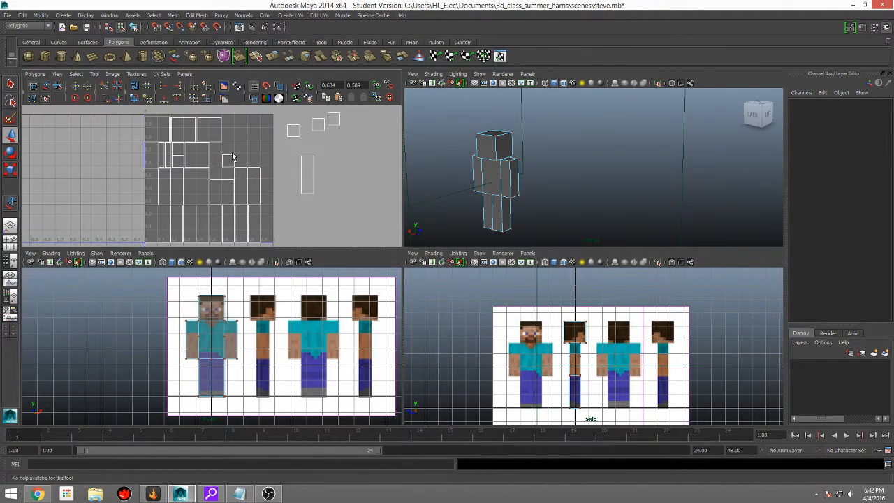
pyautogui.click(233, 157)
pyautogui.click(228, 159)
pyautogui.moveTo(234, 169); pyautogui.dragTo(235, 168)
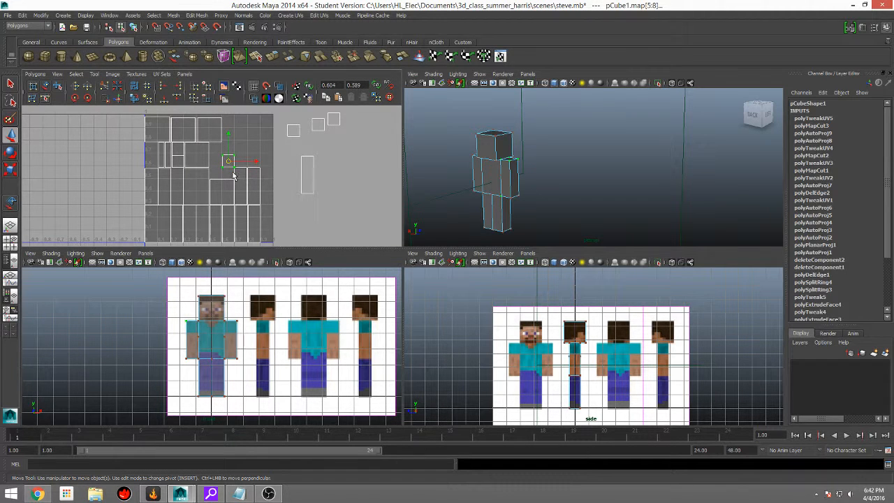
pyautogui.click(235, 168)
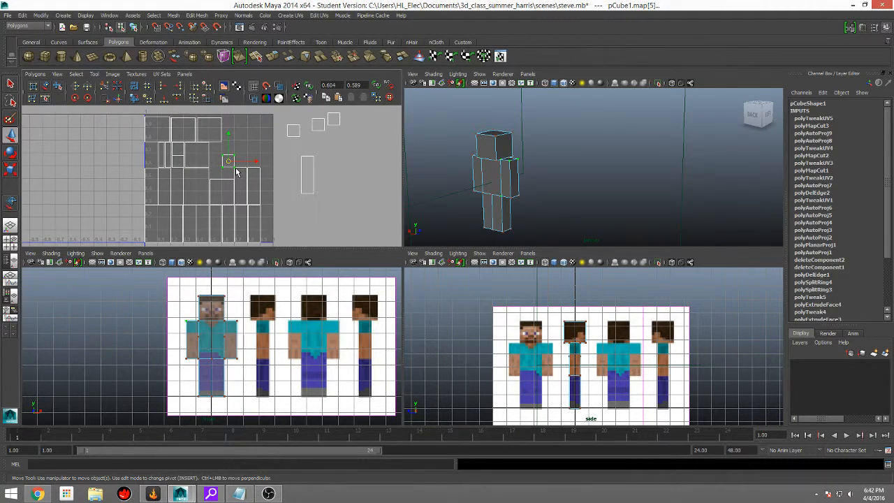
pyautogui.moveTo(235, 167)
pyautogui.mouseDown()
pyautogui.moveTo(283, 144)
pyautogui.moveTo(220, 165)
pyautogui.mouseUp()
pyautogui.hotkey('ctrl', 'z')
pyautogui.click(246, 132)
pyautogui.click(230, 160)
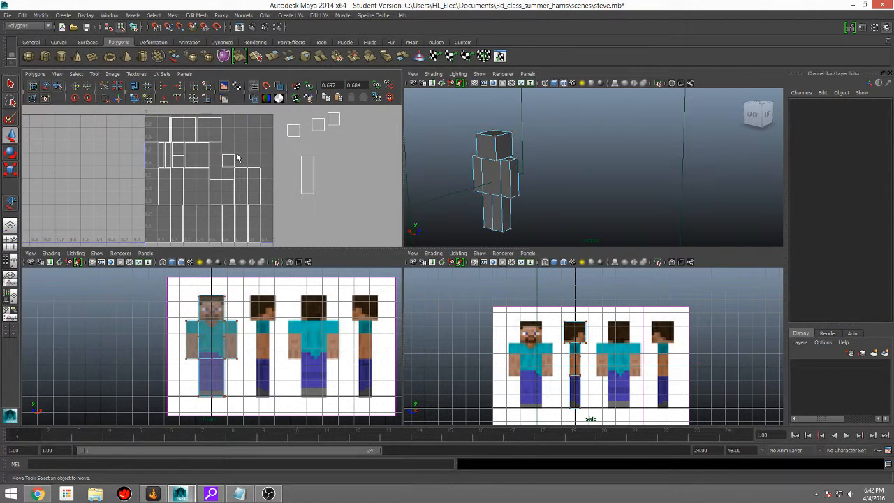
# - Undo all the shell moves and the cut of every UV edge, and clear the UV selection
pyautogui.scroll(-2, 238, 158)
pyautogui.scroll(8, 237, 158)
pyautogui.scroll(-3, 237, 157)
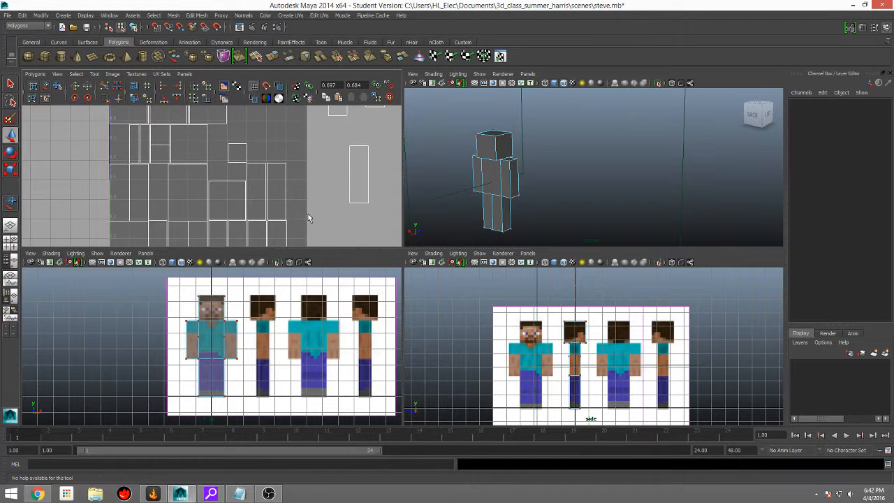
pyautogui.scroll(-2, 275, 185)
pyautogui.hotkey('ctrl', 'z')
pyautogui.hotkey('ctrl', 'z')
pyautogui.hotkey('ctrl', 'z')
pyautogui.hotkey('ctrl', 'z')
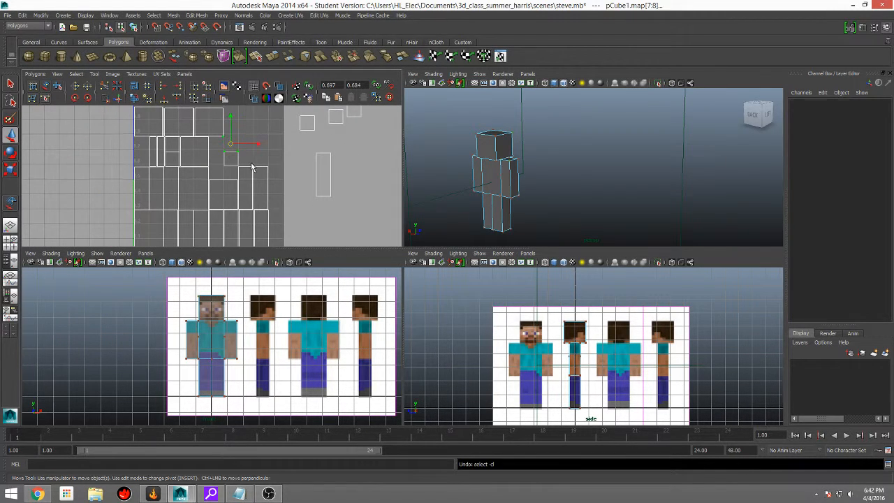
pyautogui.hotkey('ctrl', 'z')
pyautogui.hotkey('ctrl', 'z')
pyautogui.hotkey('ctrl', 'z')
pyautogui.hotkey('ctrl', 'z')
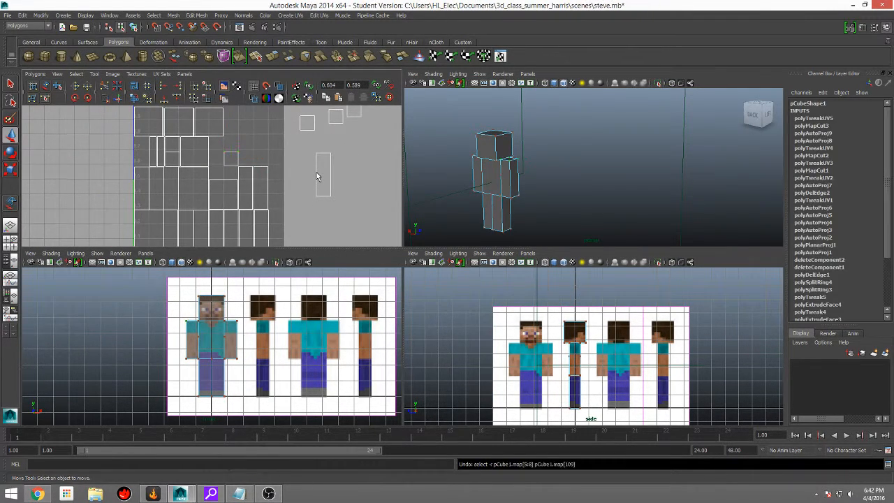
pyautogui.hotkey('ctrl', 'z')
pyautogui.hotkey('ctrl', 'z')
pyautogui.hotkey('ctrl', 'z')
pyautogui.hotkey('ctrl', 'z')
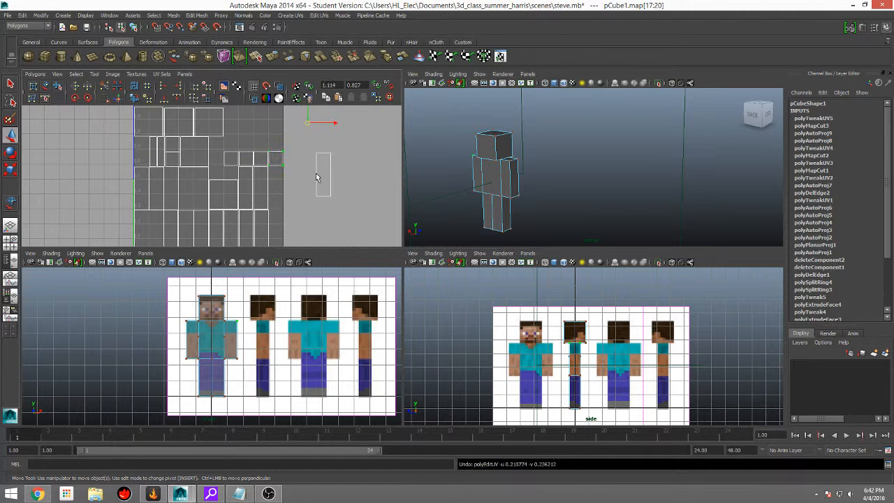
pyautogui.hotkey('ctrl', 'z')
pyautogui.hotkey('ctrl', 'z')
pyautogui.hotkey('ctrl', 'z')
pyautogui.hotkey('ctrl', 'z')
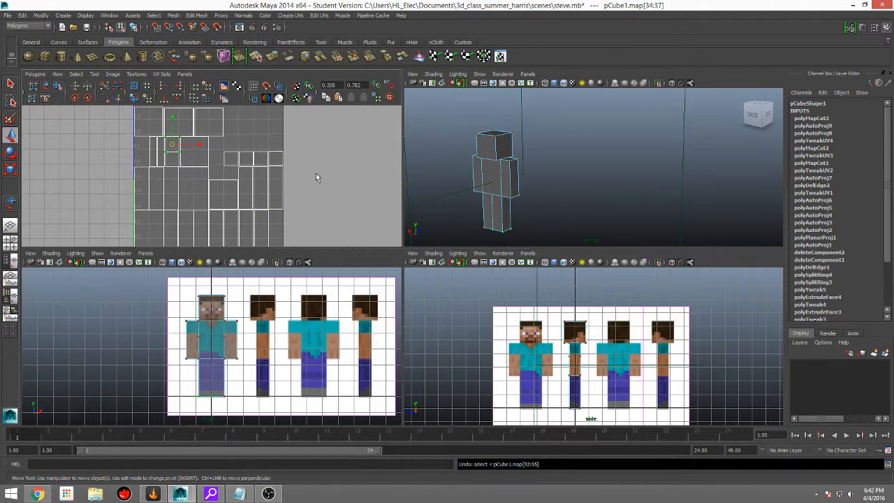
pyautogui.hotkey('ctrl', 'z')
pyautogui.hotkey('ctrl', 'z')
pyautogui.hotkey('ctrl', 'z')
pyautogui.hotkey('ctrl', 'z')
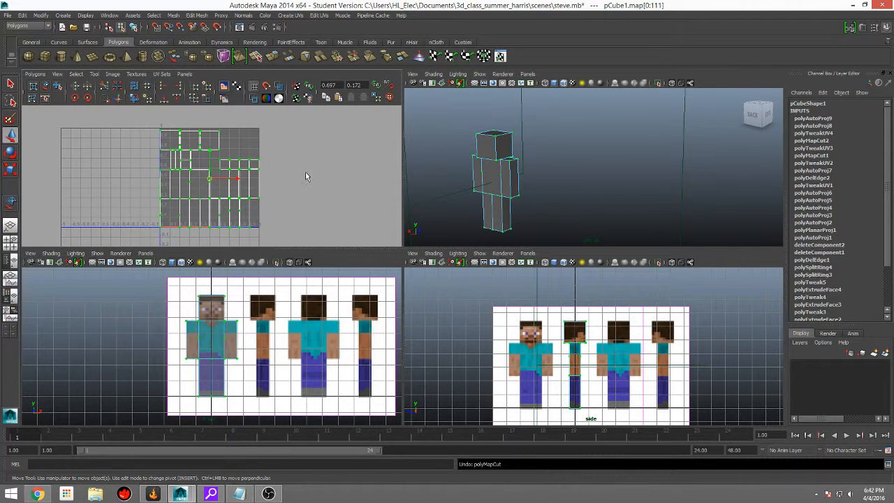
pyautogui.click(293, 163)
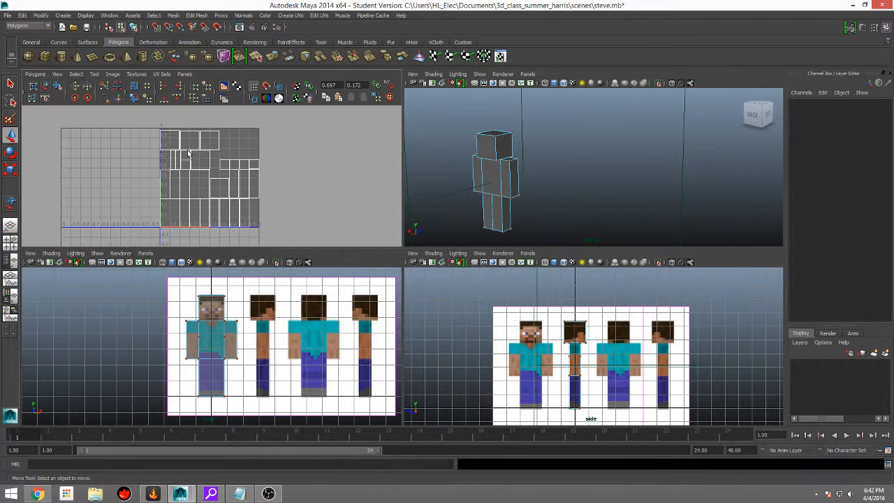
# - Select the tall arm, torso and leg shells with the Move UV Shell tool and cut their UV edges apart
pyautogui.click(103, 89)
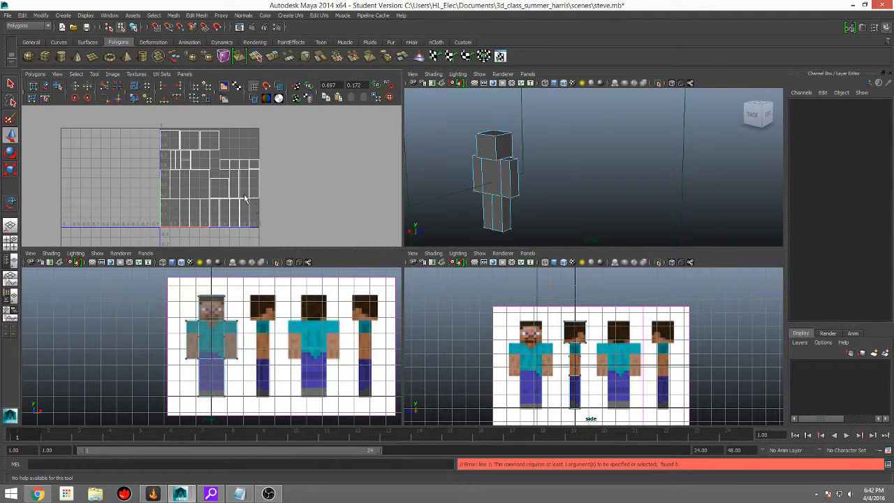
pyautogui.click(46, 85)
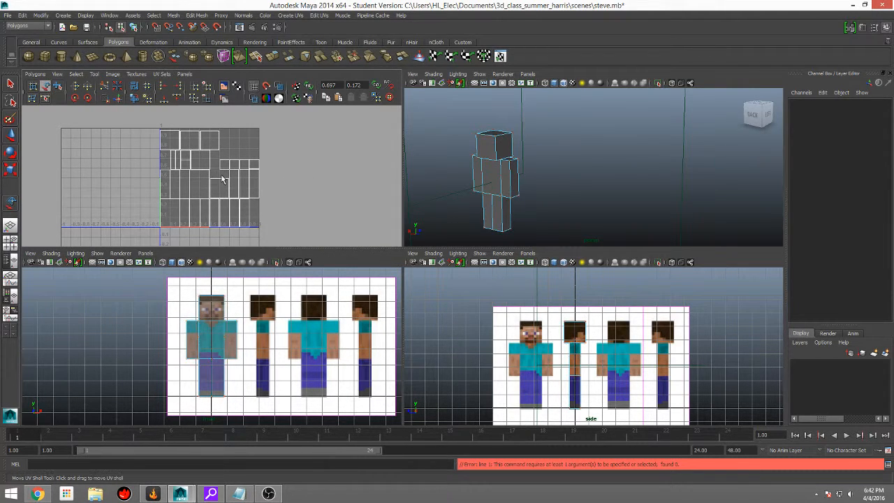
pyautogui.click(234, 196)
pyautogui.click(224, 198)
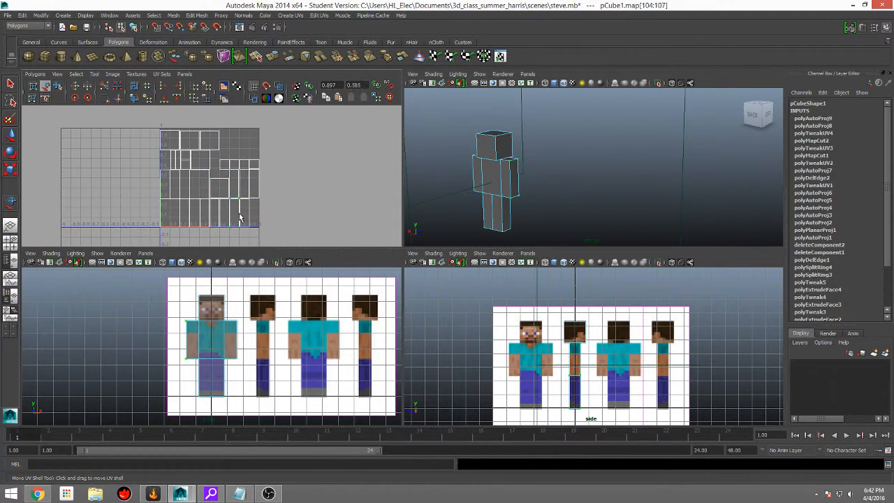
pyautogui.click(199, 195)
pyautogui.click(104, 86)
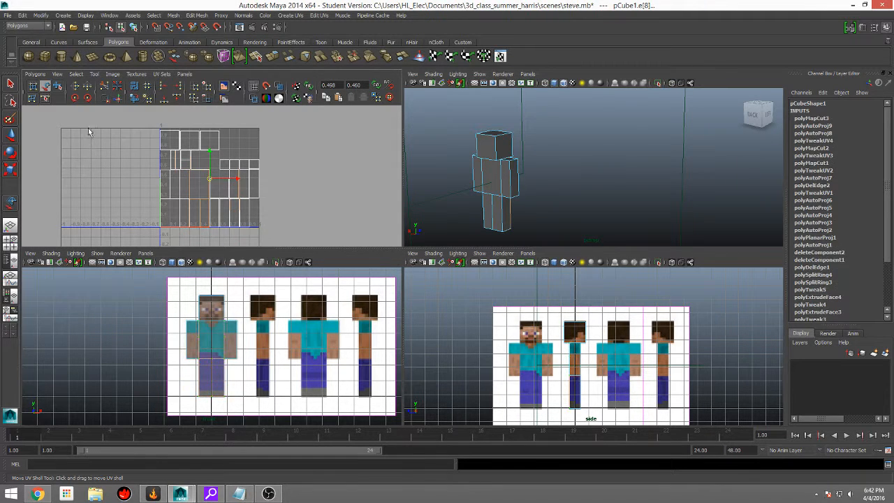
pyautogui.click(171, 201)
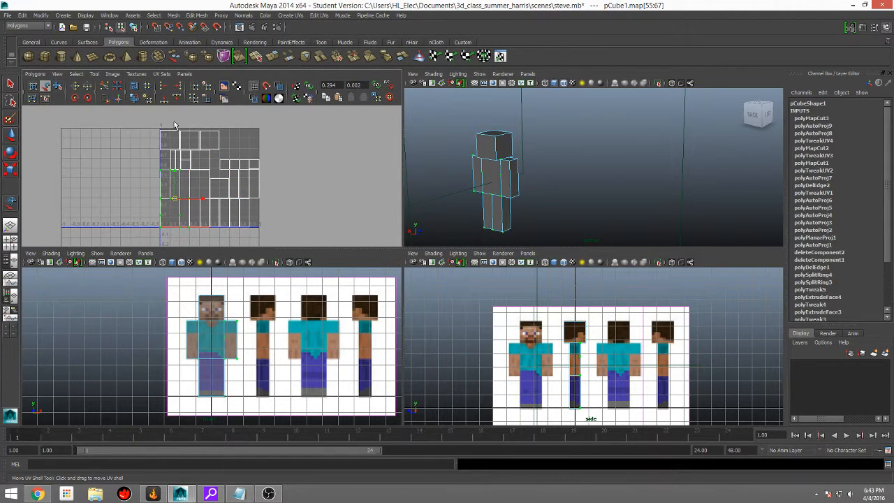
pyautogui.click(104, 86)
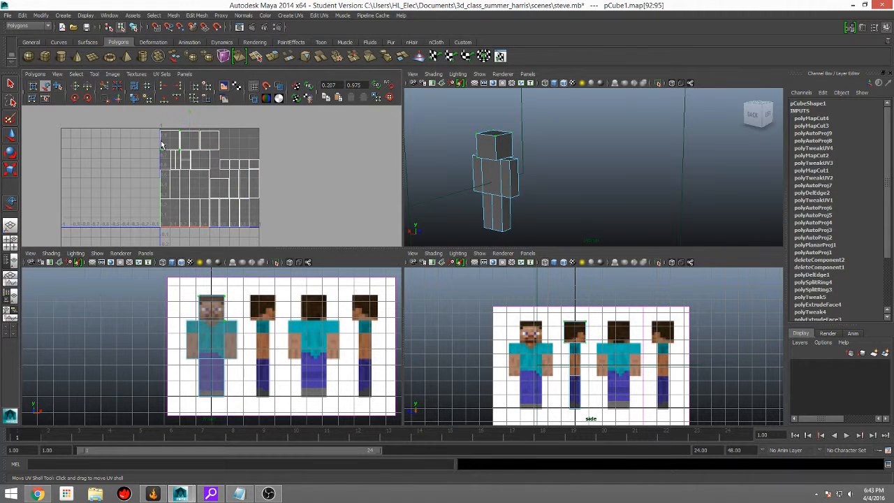
# - Select the narrow shells in the second row with the Move UV Shell tool and cut the two-square shell's UV edges apart
pyautogui.click(173, 159)
pyautogui.click(178, 157)
pyautogui.click(186, 152)
pyautogui.scroll(3, 194, 171)
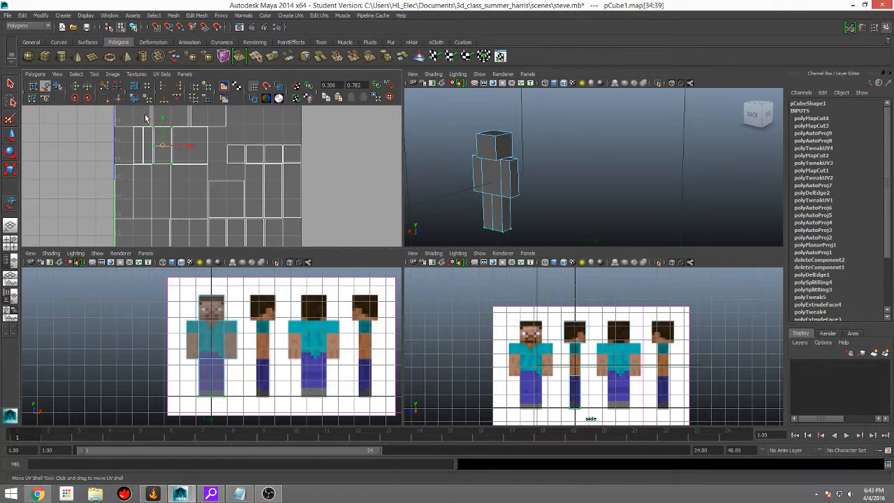
pyautogui.click(105, 86)
pyautogui.click(185, 153)
pyautogui.click(339, 138)
pyautogui.click(209, 141)
pyautogui.click(232, 153)
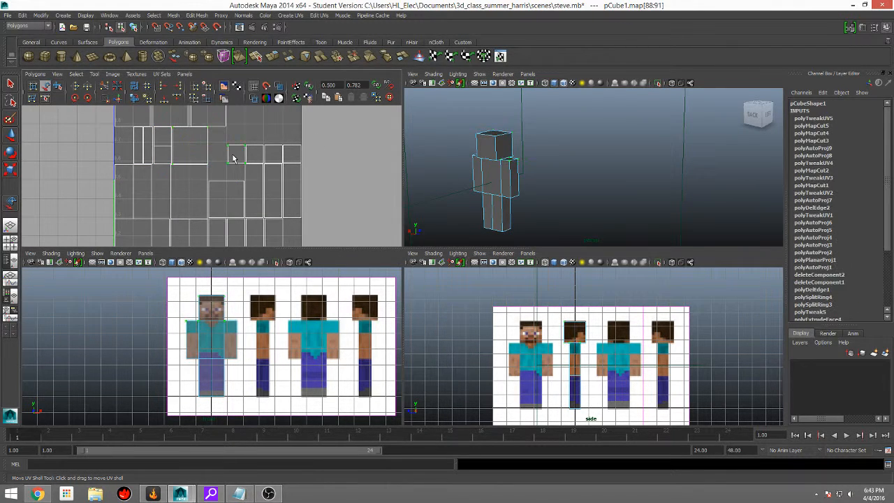
# - Examine the row of small square shells and the tall shells below them to see whether each face is separate
pyautogui.click(261, 160)
pyautogui.click(280, 157)
pyautogui.click(295, 154)
pyautogui.click(287, 183)
pyautogui.click(271, 196)
pyautogui.click(256, 200)
pyautogui.click(234, 205)
pyautogui.scroll(-2, 231, 211)
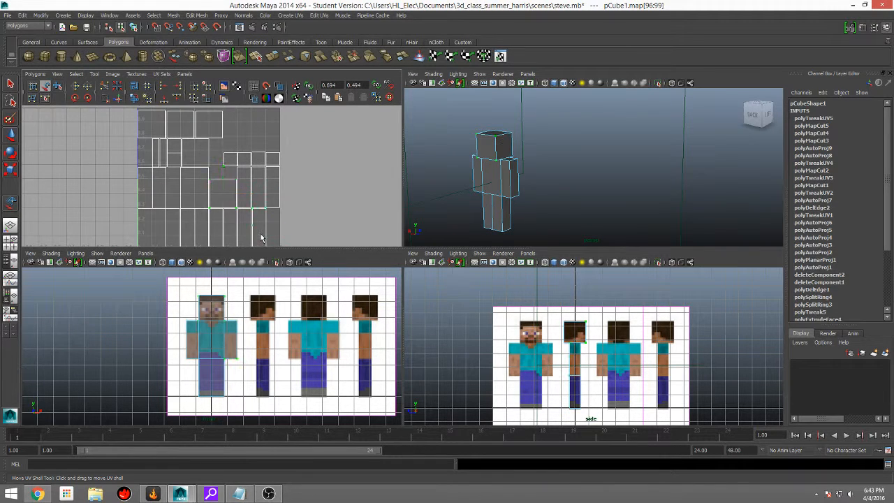
pyautogui.click(261, 233)
pyautogui.click(274, 222)
pyautogui.click(233, 224)
pyautogui.click(247, 218)
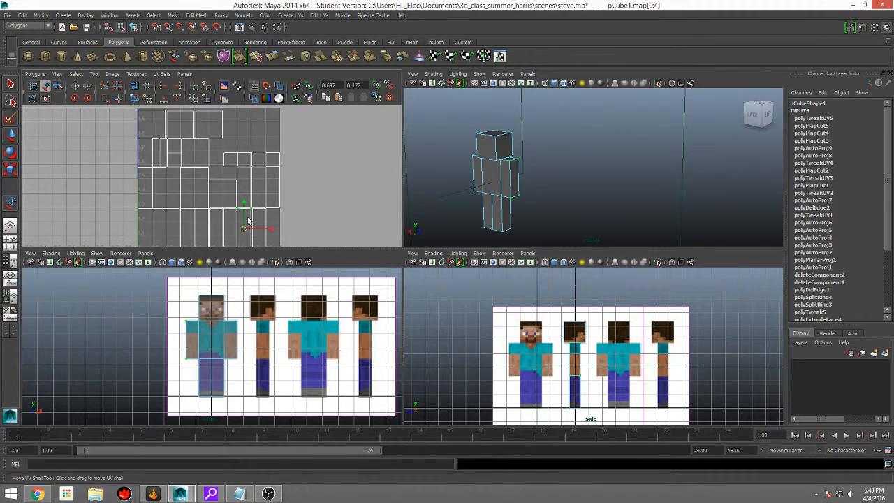
# - Examine each tall shell in the bottom row of the UV layout to see whether it is a single face
pyautogui.click(231, 221)
pyautogui.click(217, 221)
pyautogui.click(200, 222)
pyautogui.click(186, 223)
pyautogui.click(176, 226)
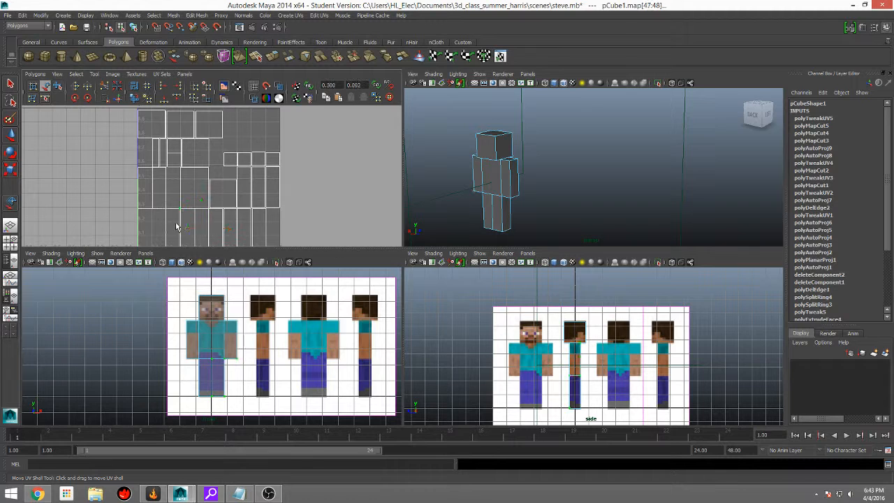
pyautogui.click(165, 227)
pyautogui.click(146, 225)
pyautogui.scroll(-2, 188, 216)
pyautogui.scroll(3, 202, 206)
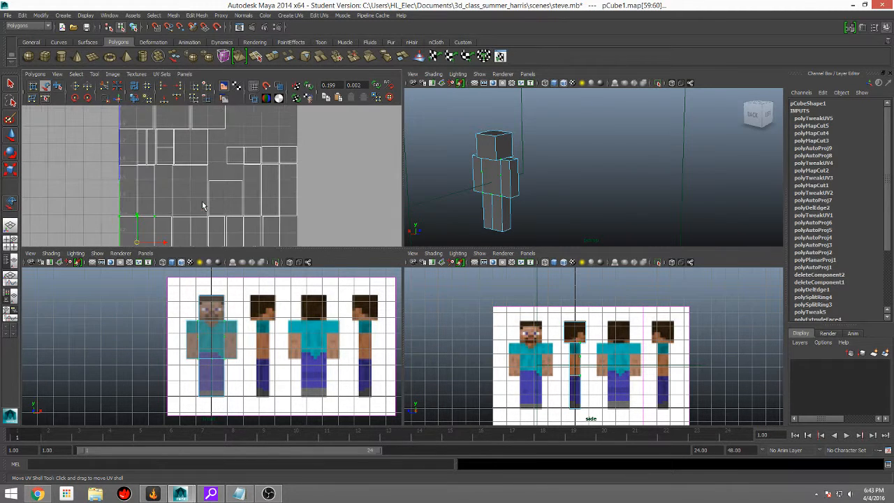
# - Examine the torso shells and the narrow second-row shells to see which faces are still joined
pyautogui.click(153, 181)
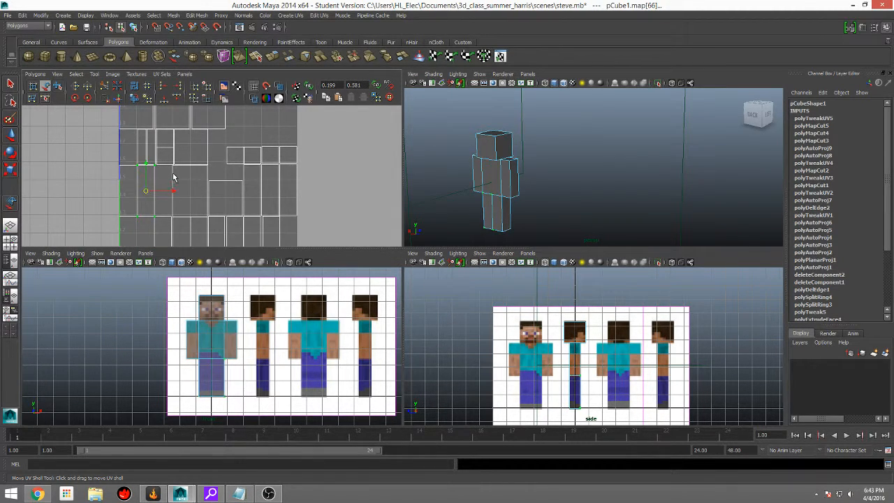
pyautogui.click(185, 179)
pyautogui.click(169, 185)
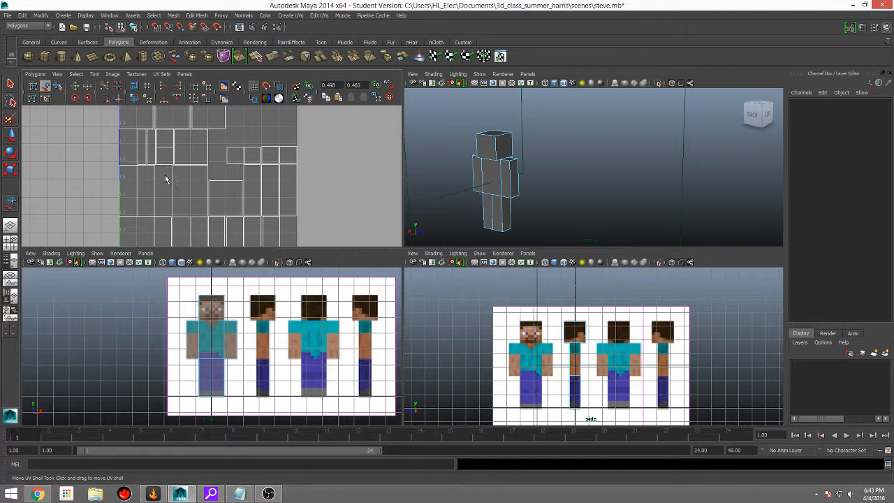
pyautogui.click(164, 159)
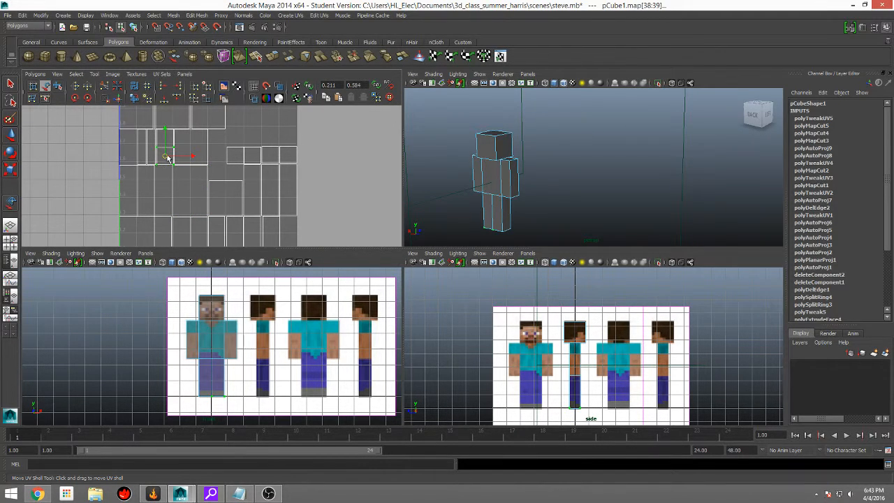
pyautogui.click(144, 147)
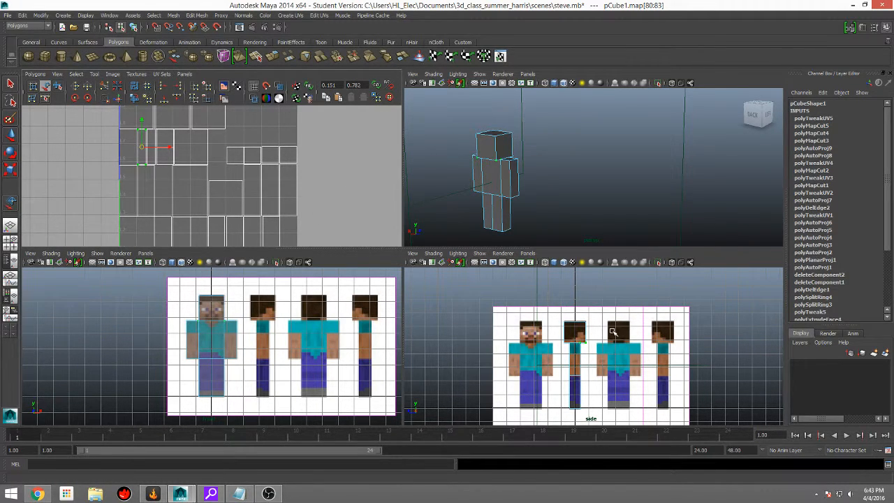
pyautogui.scroll(-3, 329, 179)
pyautogui.scroll(3, 321, 177)
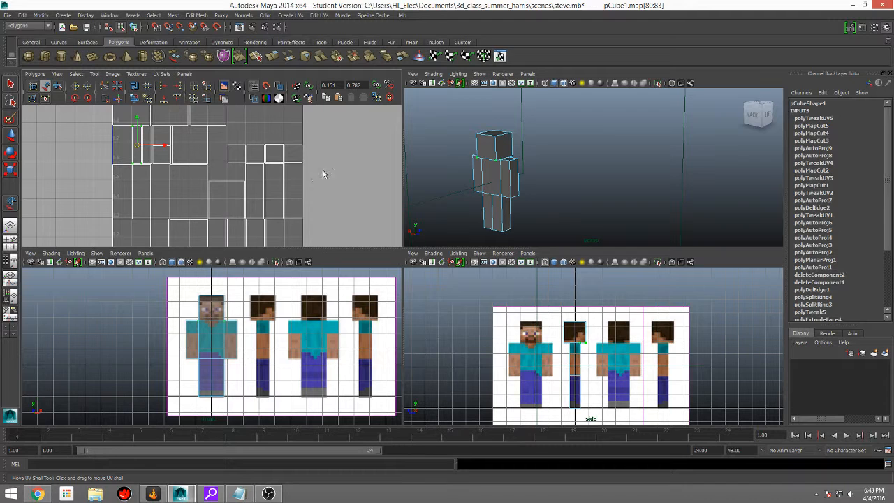
pyautogui.scroll(-3, 302, 148)
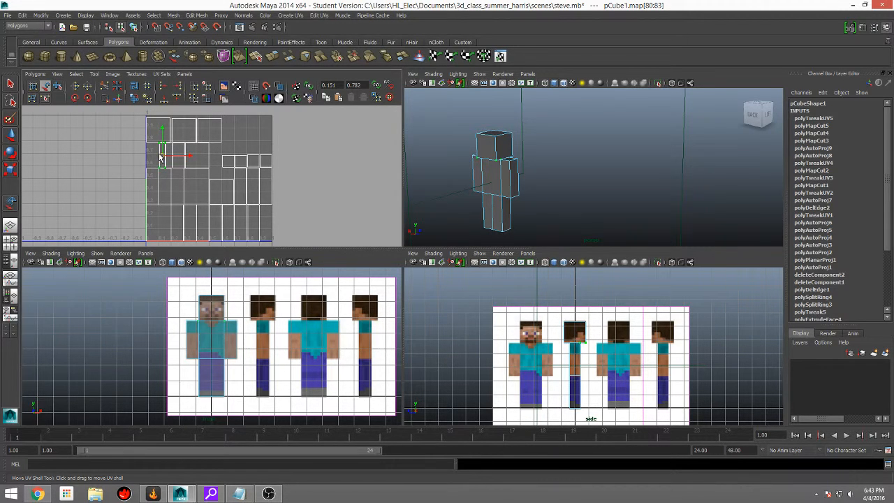
# - Open the saved Steve scene from the project's scenes folder, discarding the unsaved changes to steve.mb
pyautogui.click(8, 16)
pyautogui.click(26, 38)
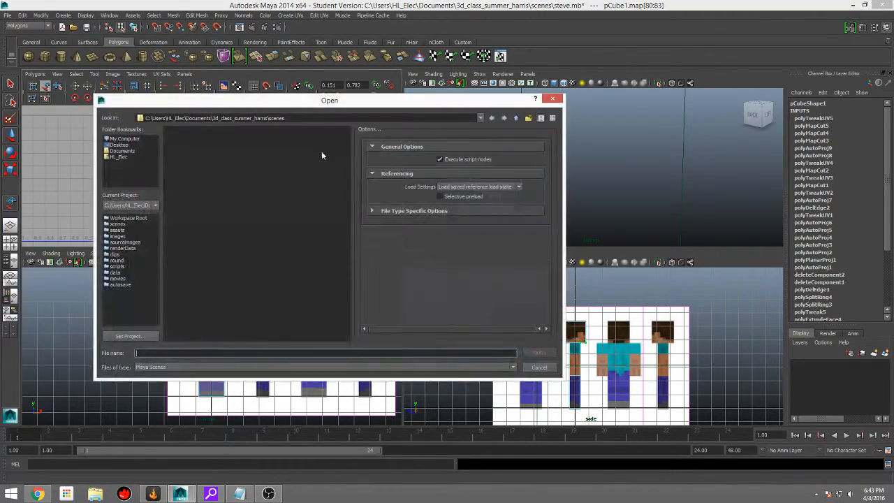
pyautogui.doubleClick(183, 146)
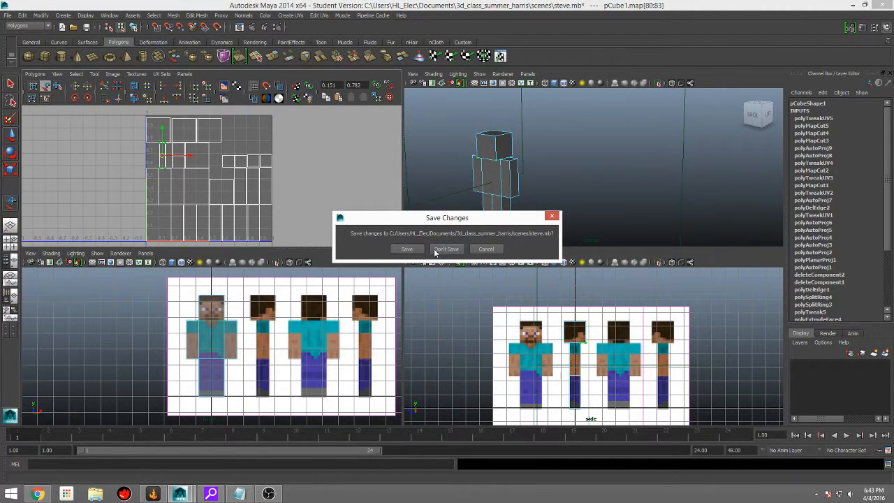
pyautogui.click(443, 249)
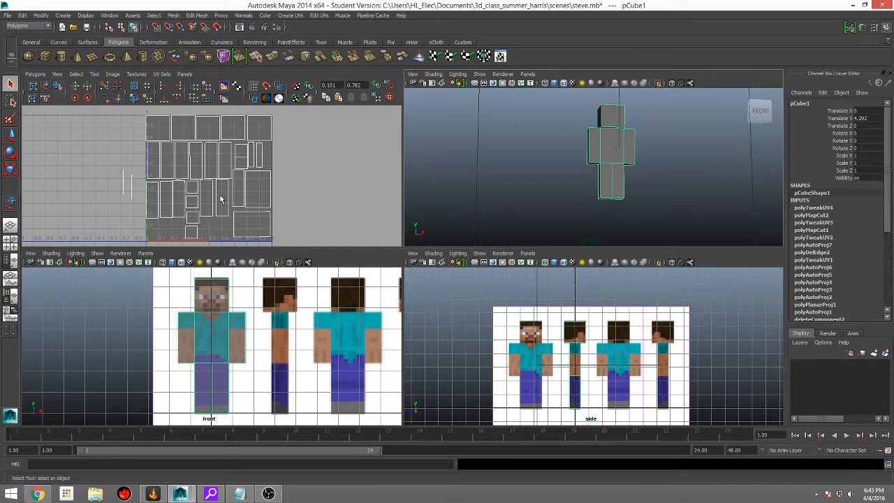
# - Select the head's front face on the model to locate its UV shell, and clear the selection
pyautogui.scroll(1, 220, 199)
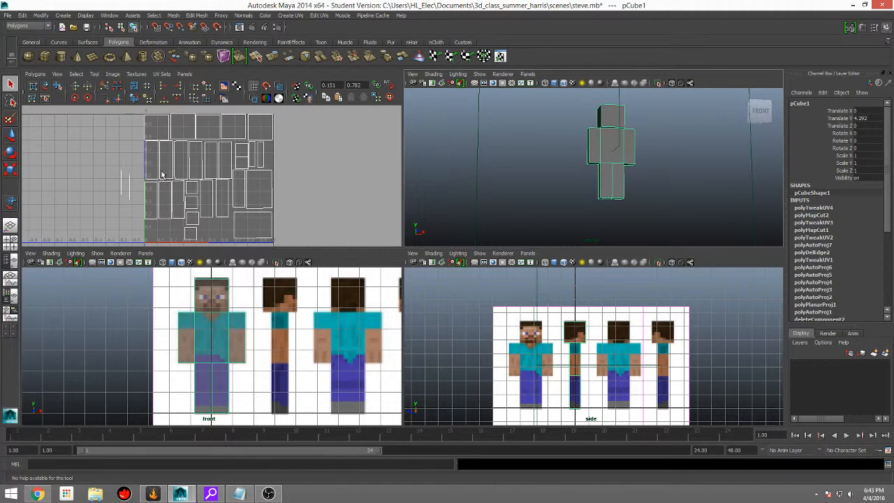
pyautogui.moveTo(608, 121); pyautogui.dragTo(606, 147, button='right')
pyautogui.click(613, 122)
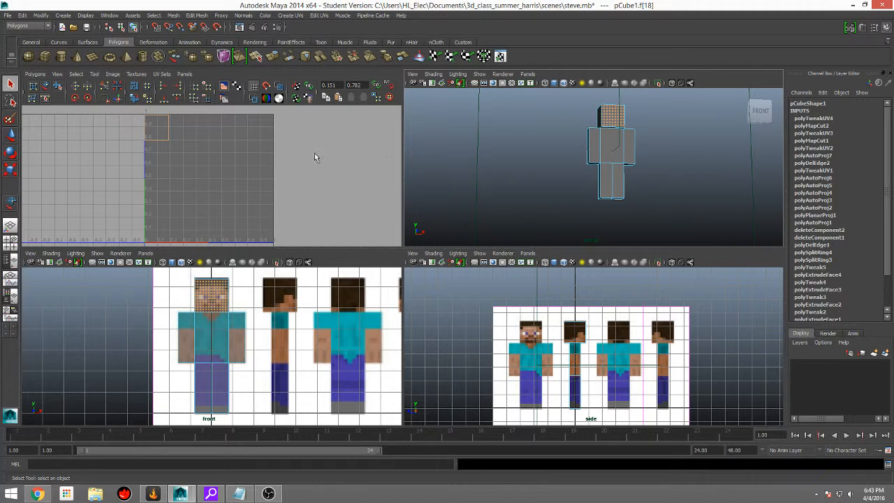
pyautogui.click(451, 160)
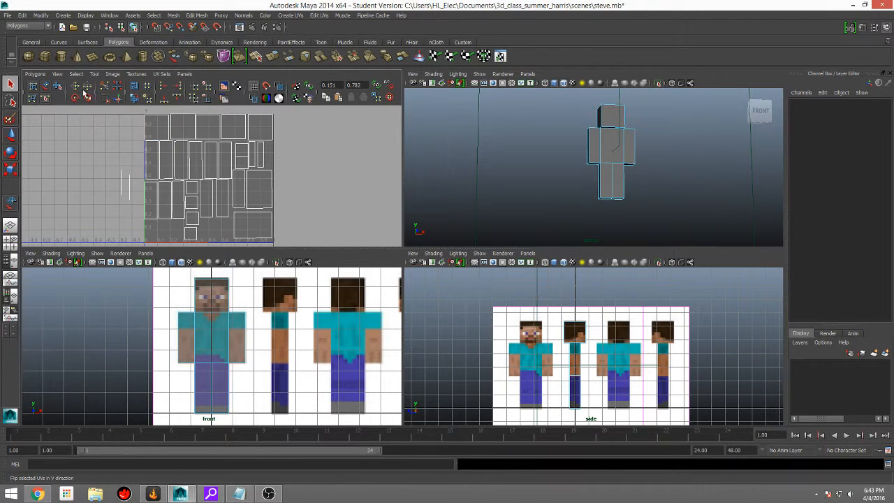
# - Move the second head square of the top row out of the layout with the Move UV Shell tool
pyautogui.click(45, 85)
pyautogui.click(159, 125)
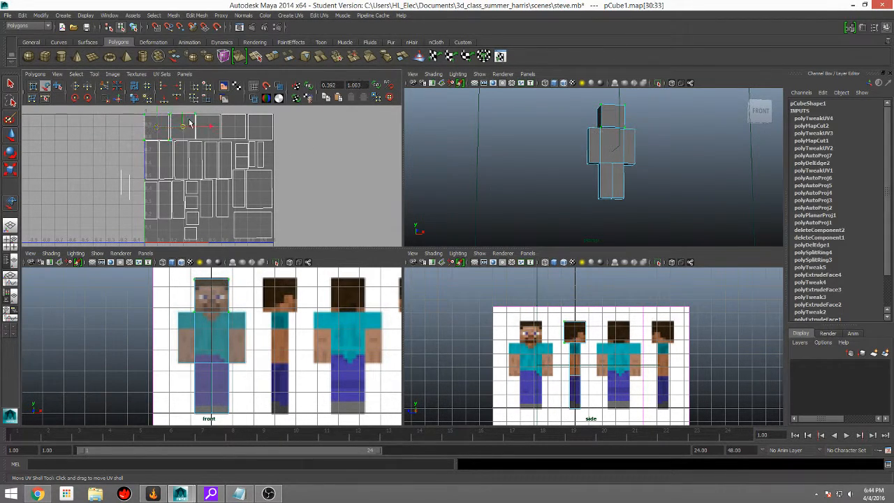
pyautogui.click(215, 124)
pyautogui.click(176, 127)
pyautogui.moveTo(207, 128); pyautogui.dragTo(137, 131)
# - Move the third head square into the empty second slot of the top row and view the model from its side
pyautogui.click(217, 129)
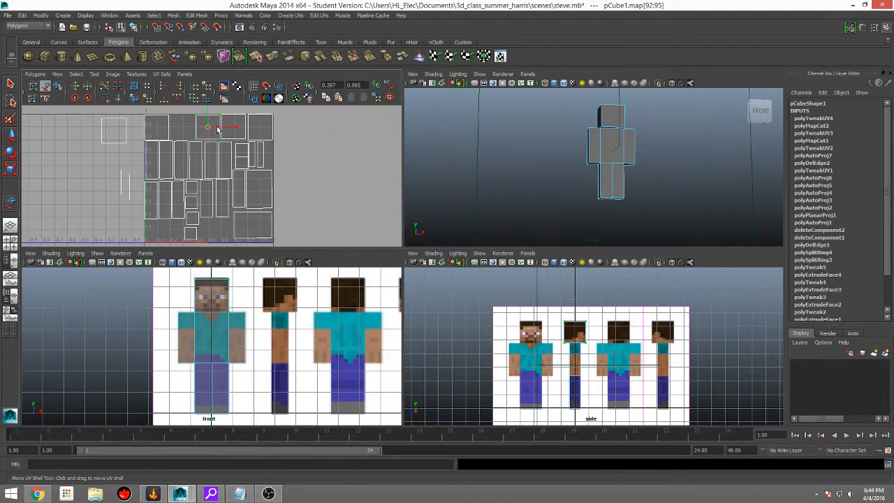
pyautogui.moveTo(208, 128); pyautogui.dragTo(184, 127)
pyautogui.click(417, 141)
pyautogui.keyDown('alt'); pyautogui.moveTo(441, 148); pyautogui.dragTo(632, 131); pyautogui.keyUp('alt')
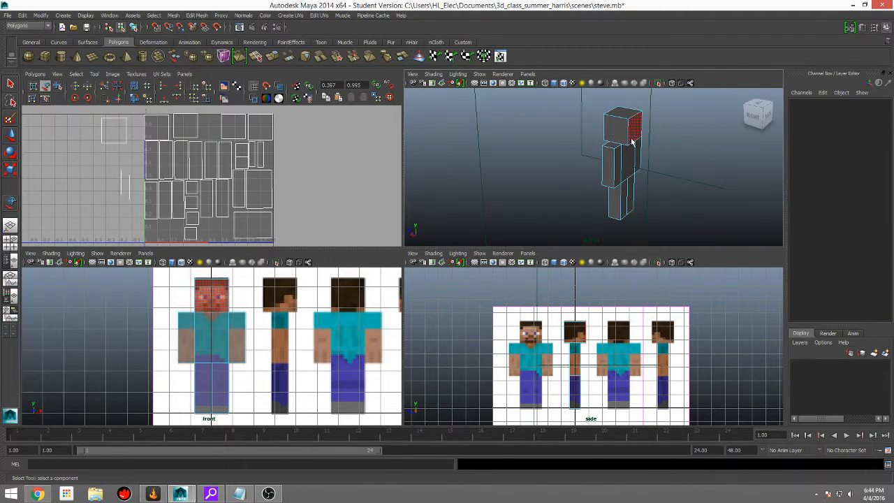
# - Set the fourth head square outside the layout and move the last square of the top row into the third slot
pyautogui.click(238, 128)
pyautogui.click(262, 127)
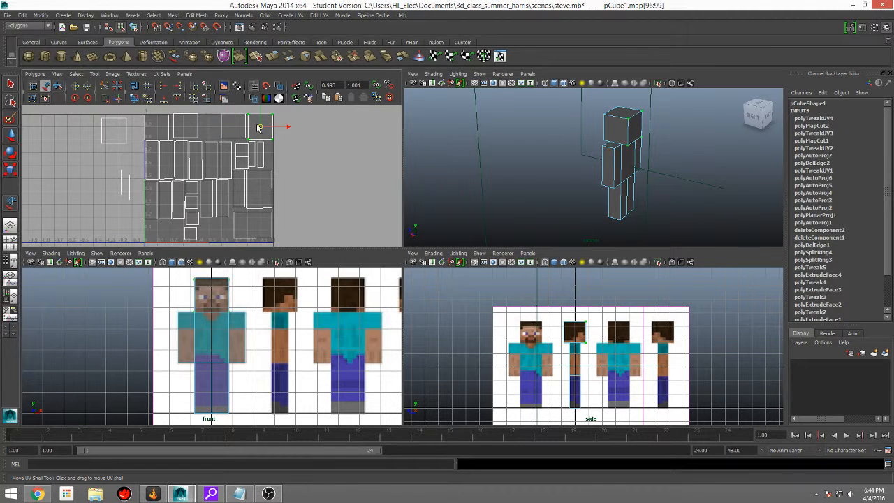
pyautogui.moveTo(258, 127); pyautogui.dragTo(185, 127)
pyautogui.hotkey('ctrl', 'z')
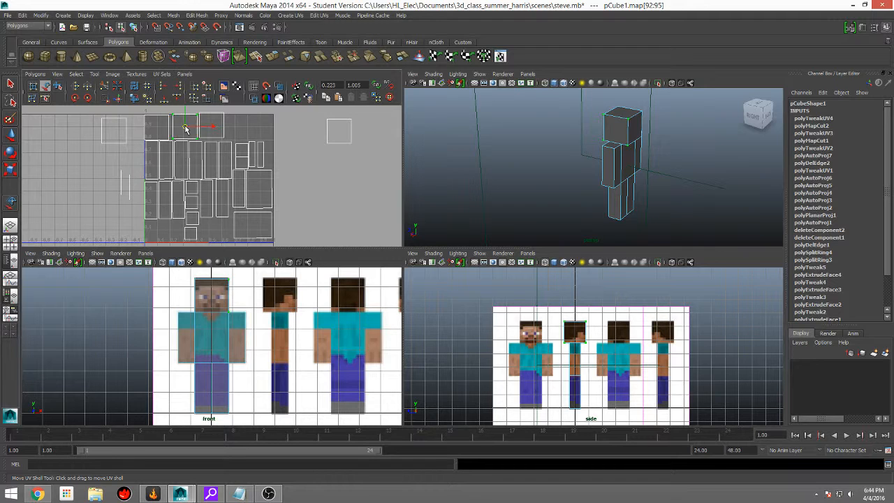
pyautogui.click(338, 131)
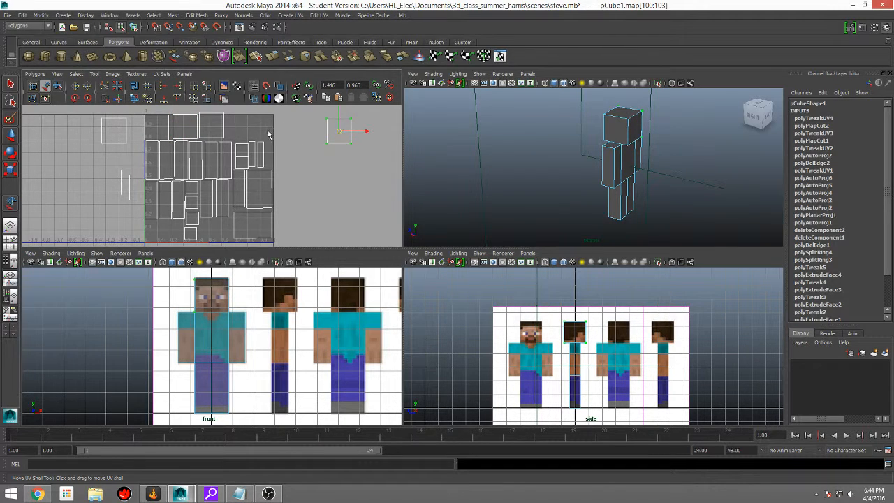
pyautogui.click(210, 127)
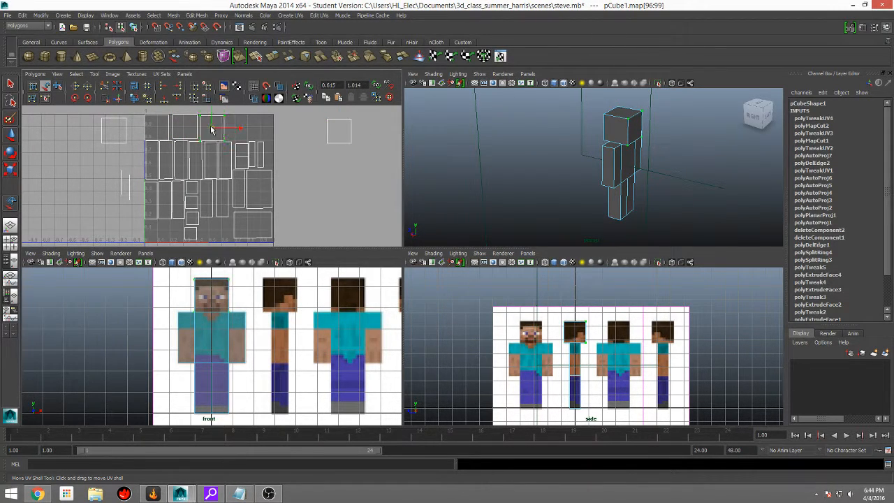
# - Place the two set-aside head squares in the fourth and fifth slots and butt the top-row squares edge to edge
pyautogui.moveTo(338, 131); pyautogui.dragTo(236, 128)
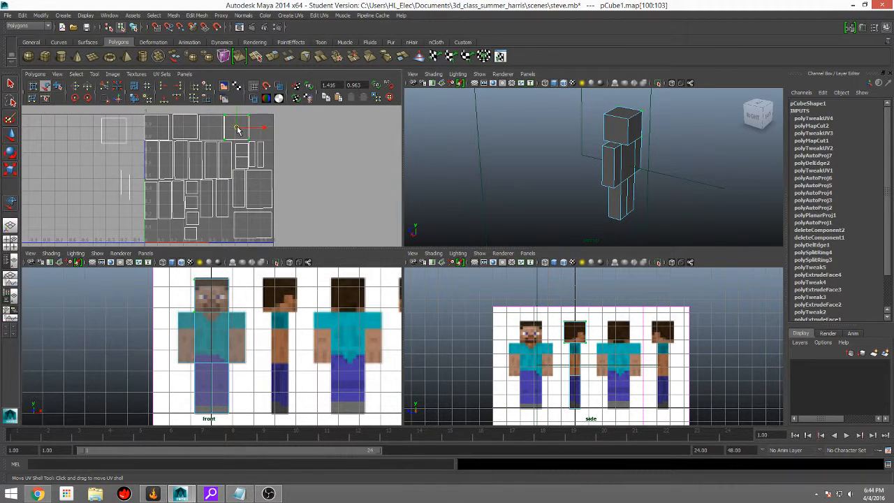
pyautogui.click(185, 130)
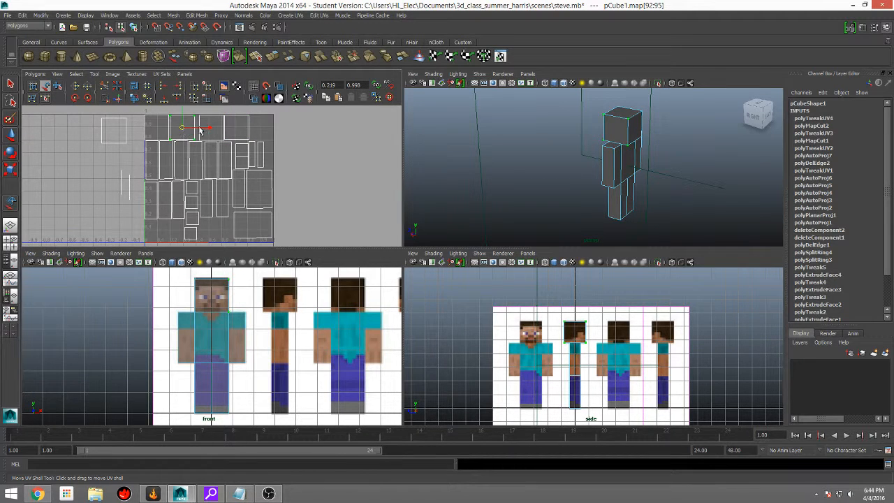
pyautogui.click(208, 128)
pyautogui.click(233, 129)
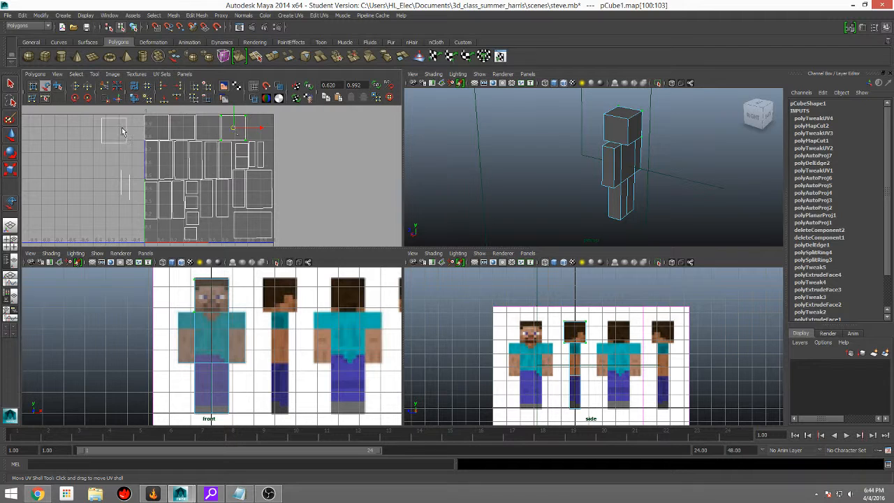
pyautogui.moveTo(121, 132); pyautogui.dragTo(261, 131)
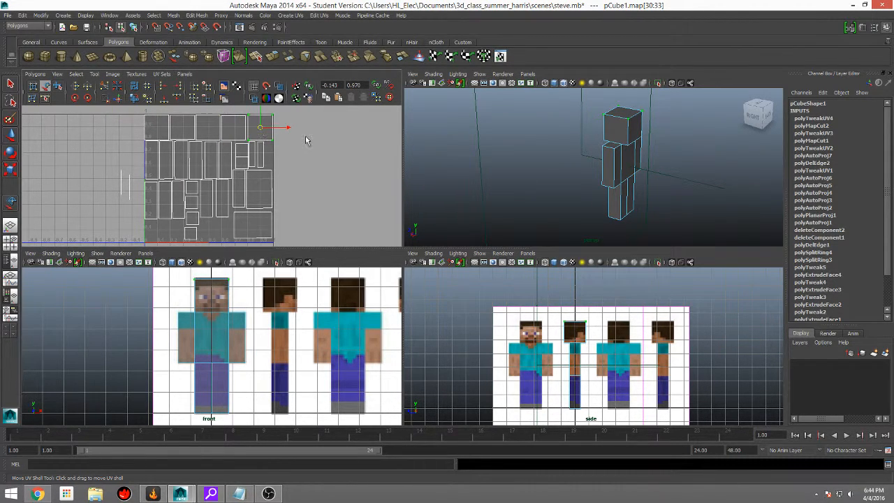
# - Select each tall shell in the second row and compare it with the model from several sides to identify its face
pyautogui.click(157, 166)
pyautogui.keyDown('alt'); pyautogui.moveTo(606, 192); pyautogui.dragTo(457, 184); pyautogui.keyUp('alt')
pyautogui.click(166, 148)
pyautogui.click(183, 153)
pyautogui.keyDown('alt'); pyautogui.moveTo(590, 167); pyautogui.dragTo(298, 168); pyautogui.keyUp('alt')
pyautogui.click(193, 152)
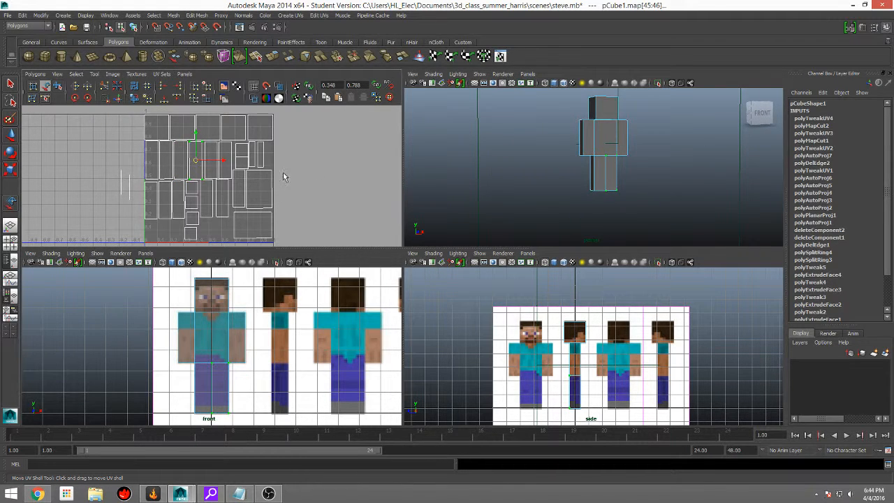
pyautogui.keyDown('alt'); pyautogui.moveTo(454, 176); pyautogui.dragTo(513, 178); pyautogui.keyUp('alt')
pyautogui.click(207, 152)
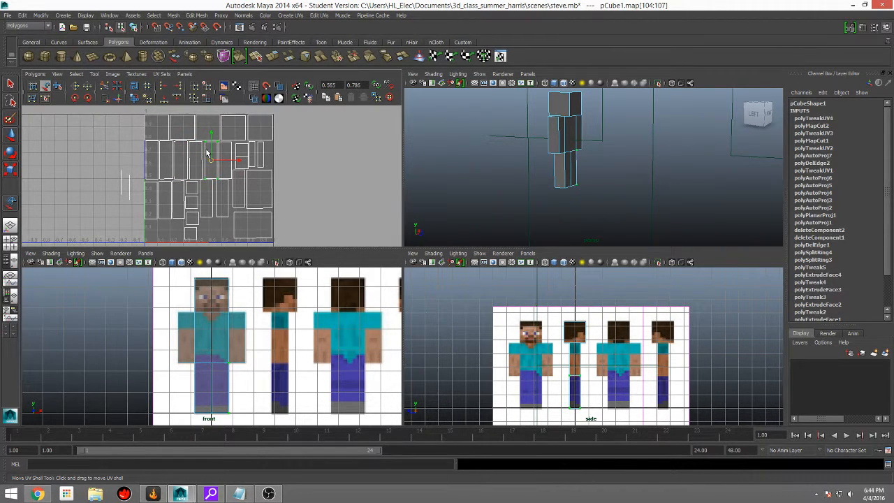
pyautogui.keyDown('alt'); pyautogui.moveTo(552, 170); pyautogui.dragTo(364, 165); pyautogui.keyUp('alt')
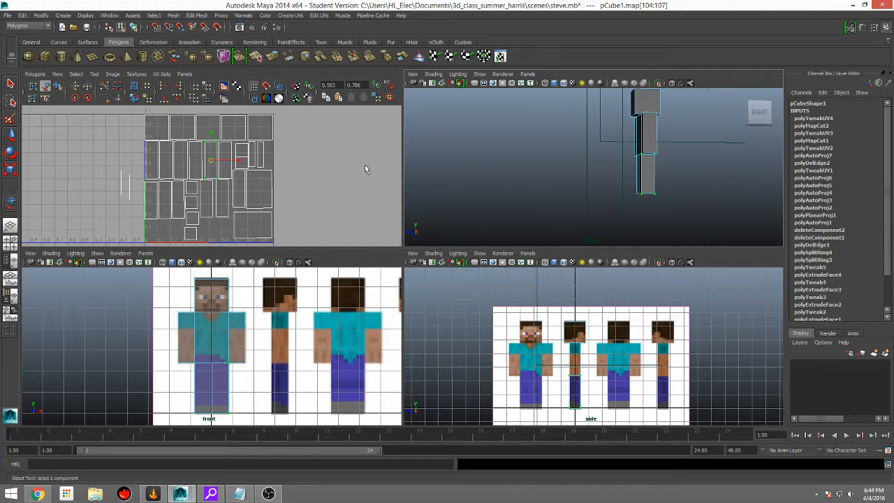
pyautogui.click(223, 149)
pyautogui.keyDown('alt'); pyautogui.moveTo(454, 178); pyautogui.dragTo(513, 179); pyautogui.keyUp('alt')
# - Select the tall shells and small squares of the third row in turn and compare them with the model to identify their faces
pyautogui.click(155, 193)
pyautogui.keyDown('alt'); pyautogui.moveTo(689, 132); pyautogui.dragTo(468, 169); pyautogui.keyUp('alt')
pyautogui.click(167, 196)
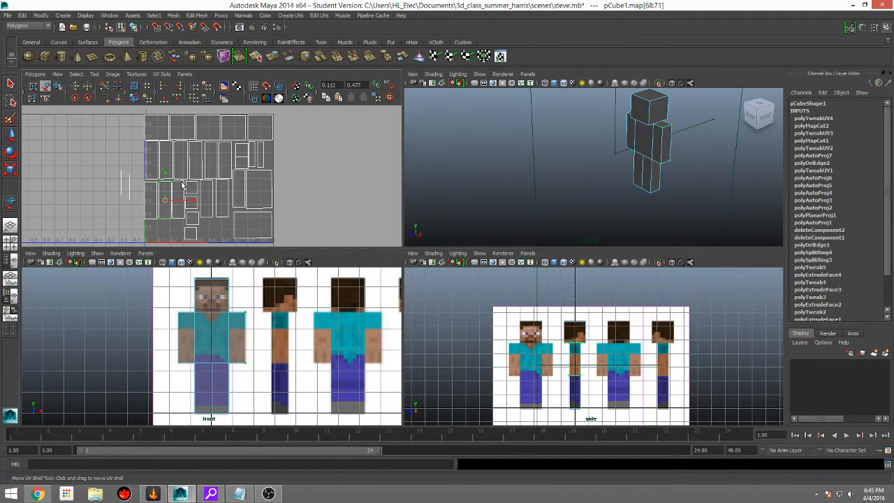
pyautogui.click(182, 186)
pyautogui.moveTo(571, 145)
pyautogui.keyDown('alt'); pyautogui.mouseDown()
pyautogui.moveTo(428, 126)
pyautogui.moveTo(587, 148)
pyautogui.mouseUp(); pyautogui.keyUp('alt')
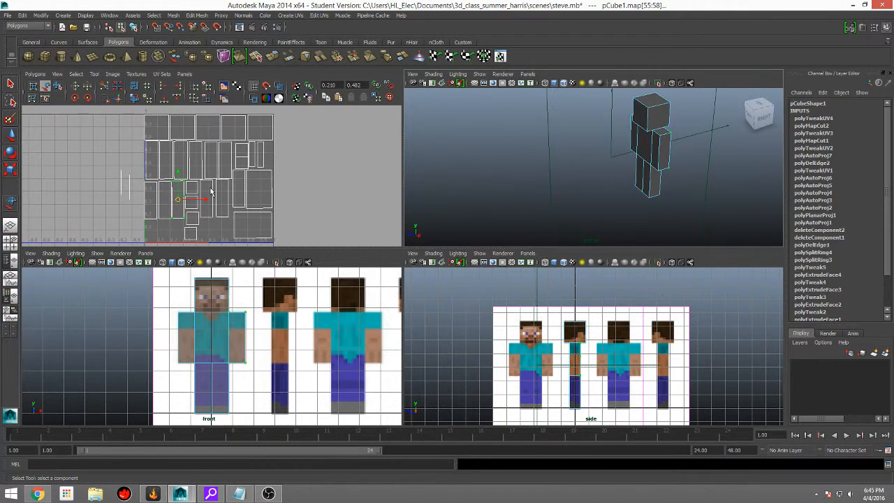
pyautogui.click(194, 204)
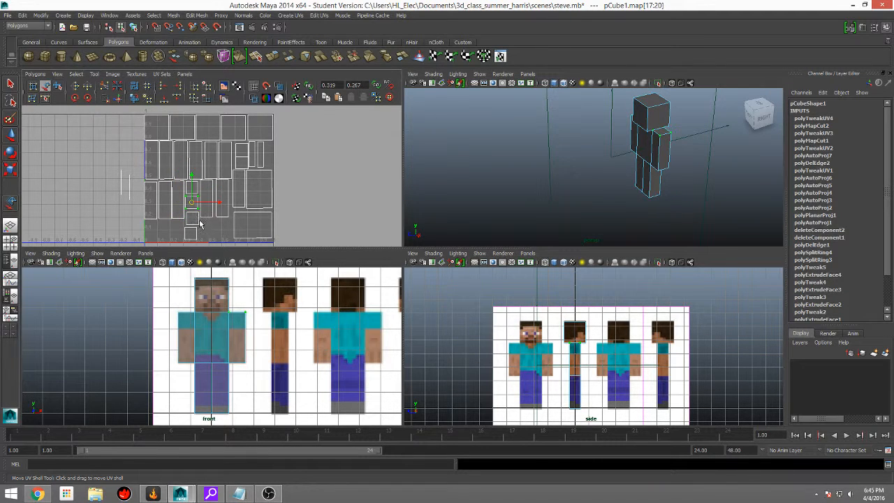
pyautogui.click(192, 233)
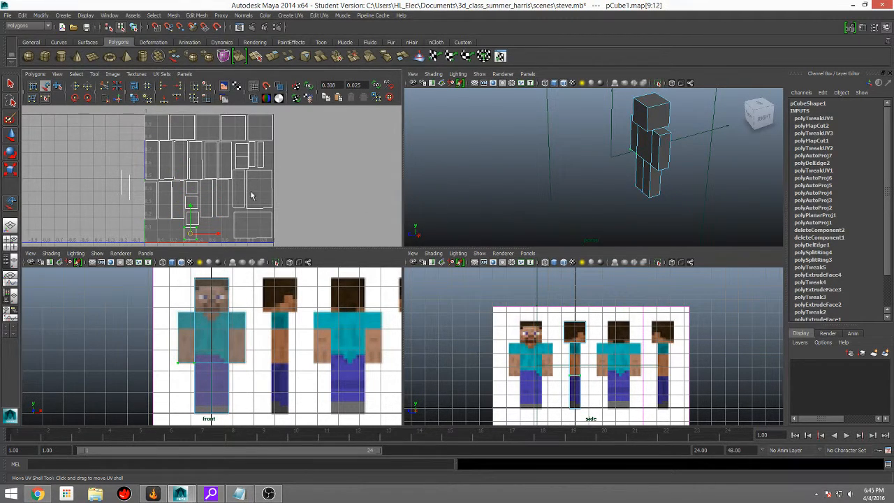
pyautogui.click(208, 198)
pyautogui.click(223, 195)
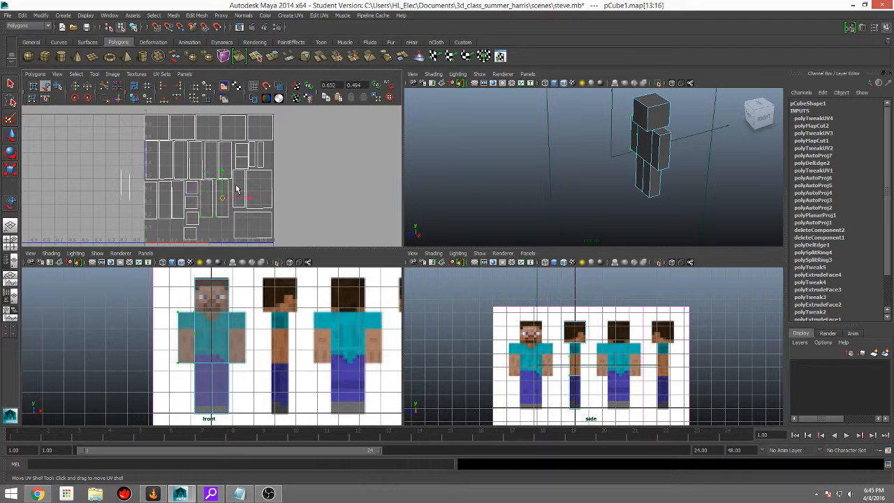
# - Select the large torso shells and the thin slivers outside the layout, and check their faces on the model from behind and below
pyautogui.click(238, 189)
pyautogui.keyDown('alt'); pyautogui.moveTo(612, 165); pyautogui.dragTo(457, 160); pyautogui.keyUp('alt')
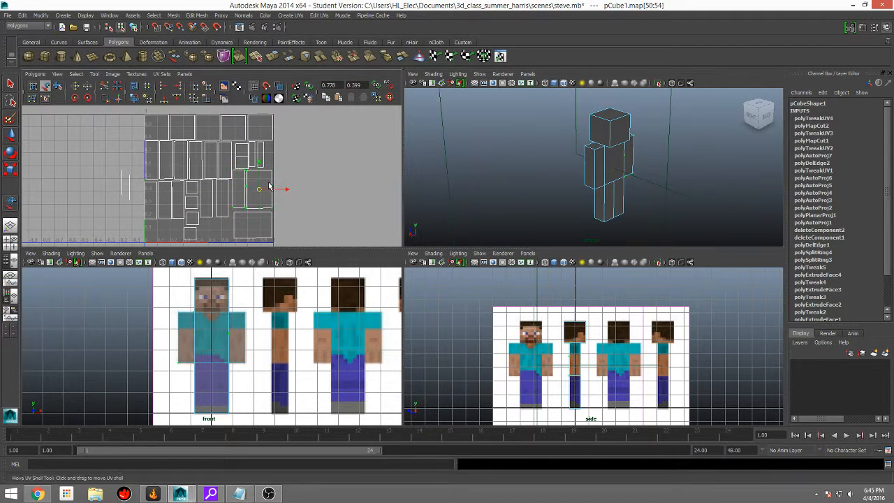
pyautogui.click(262, 197)
pyautogui.keyDown('alt'); pyautogui.moveTo(698, 203); pyautogui.dragTo(364, 222); pyautogui.keyUp('alt')
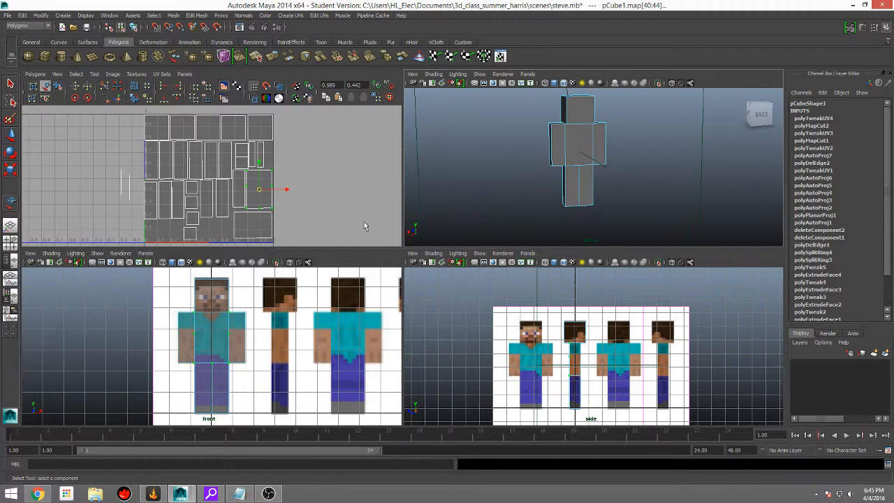
pyautogui.click(258, 230)
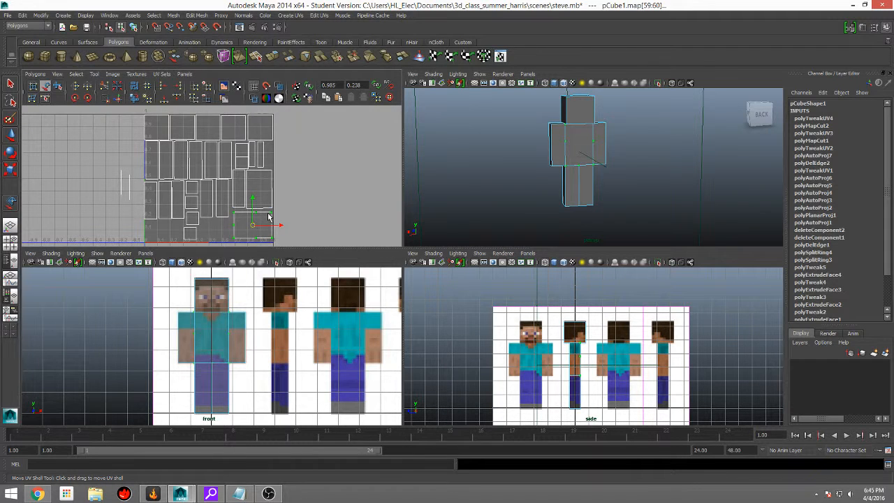
pyautogui.click(129, 193)
pyautogui.keyDown('alt'); pyautogui.moveTo(539, 148); pyautogui.dragTo(597, 89); pyautogui.keyUp('alt')
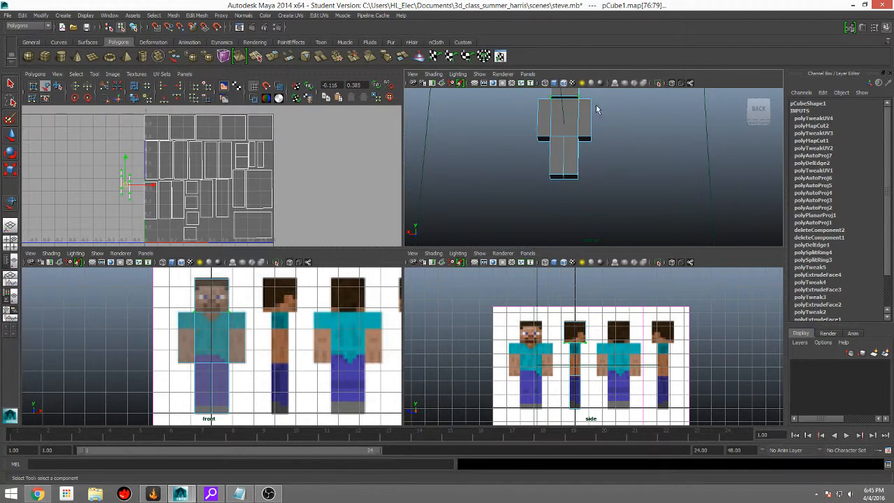
# - Try regenerating the UV layout with Automatic Mapping on the whole Steve model
pyautogui.click(488, 145)
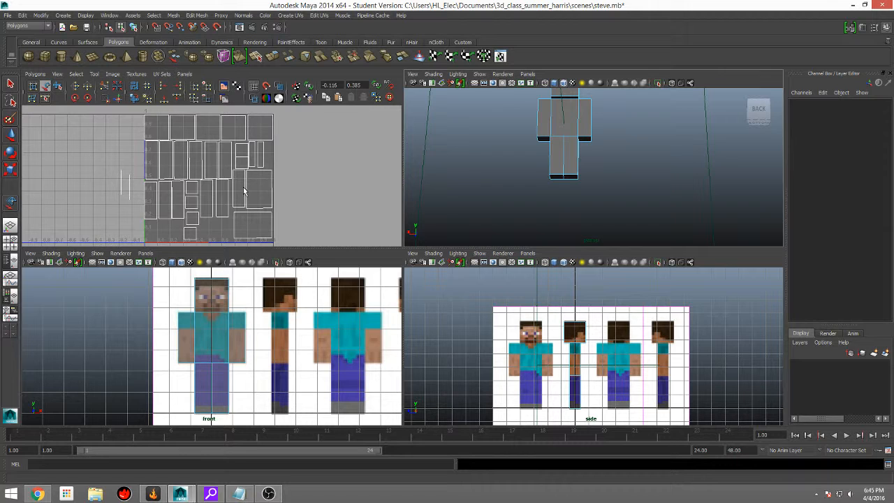
pyautogui.moveTo(559, 129); pyautogui.dragTo(593, 118, button='right')
pyautogui.click(588, 135)
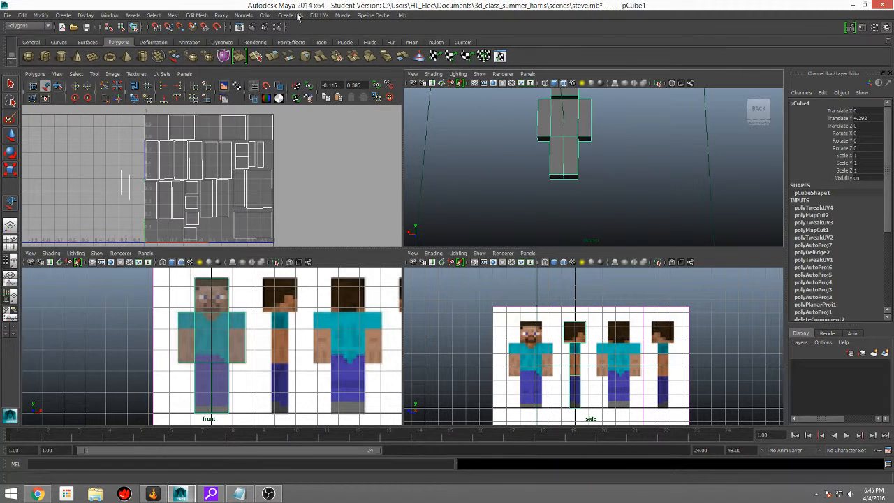
pyautogui.click(288, 15)
pyautogui.click(318, 58)
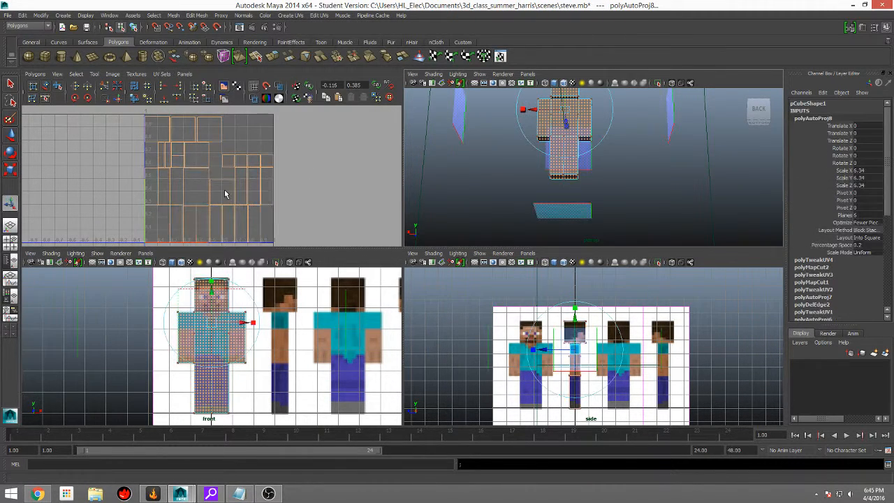
pyautogui.click(236, 179)
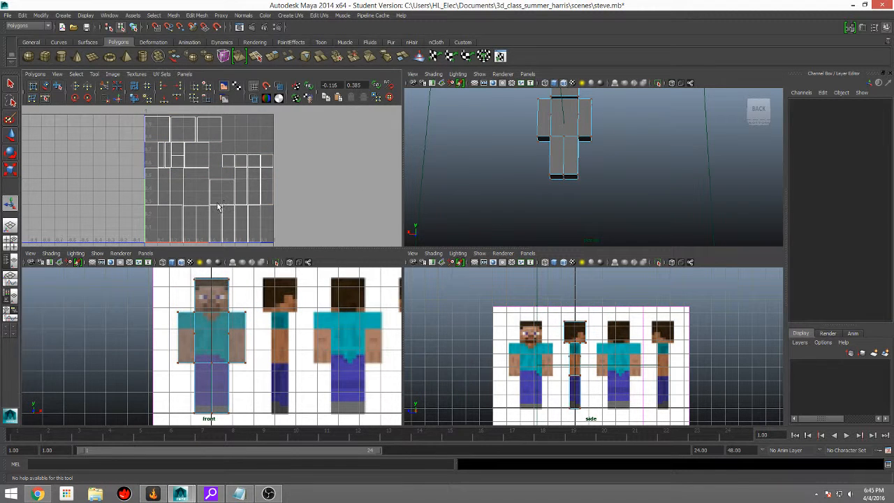
# - Try cutting apart the joined tall shells near the new layout's lower-left corner and selecting them individually
pyautogui.click(45, 85)
pyautogui.click(171, 196)
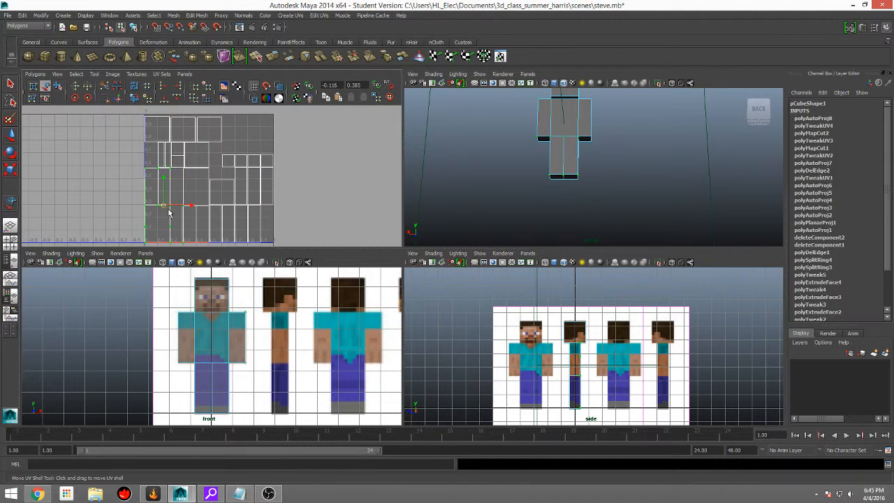
pyautogui.click(104, 86)
pyautogui.click(131, 212)
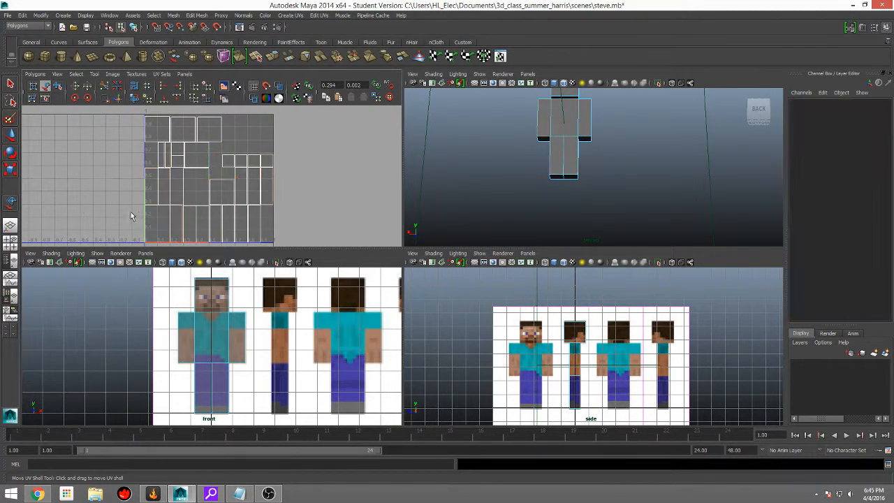
pyautogui.click(158, 218)
pyautogui.click(155, 188)
pyautogui.click(166, 180)
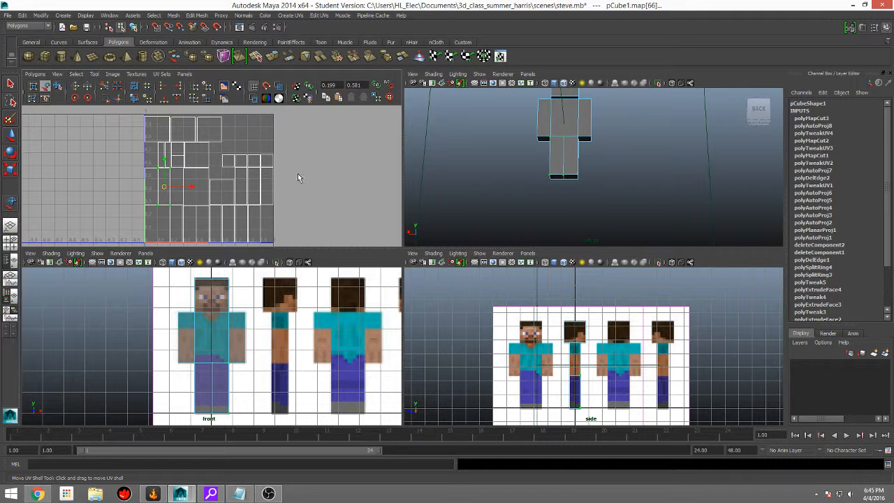
# - Reopen the steve.mb scene without saving the current changes
pyautogui.click(7, 14)
pyautogui.click(15, 35)
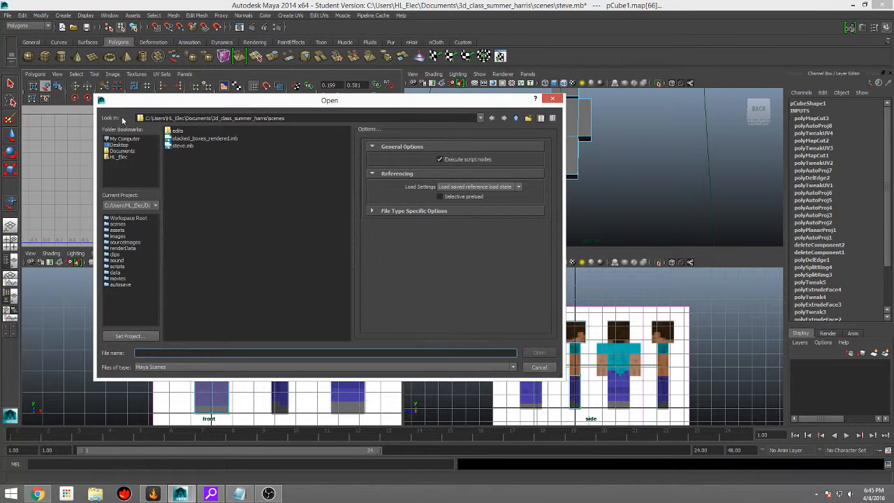
pyautogui.click(195, 139)
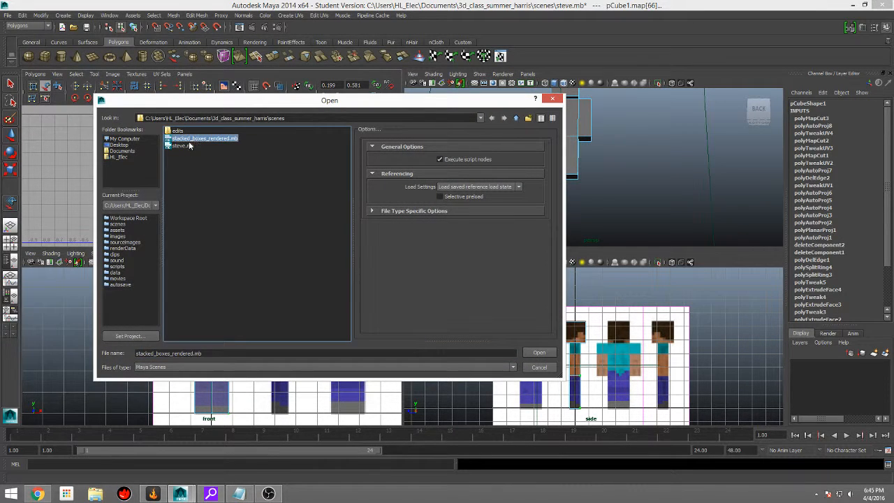
pyautogui.doubleClick(189, 145)
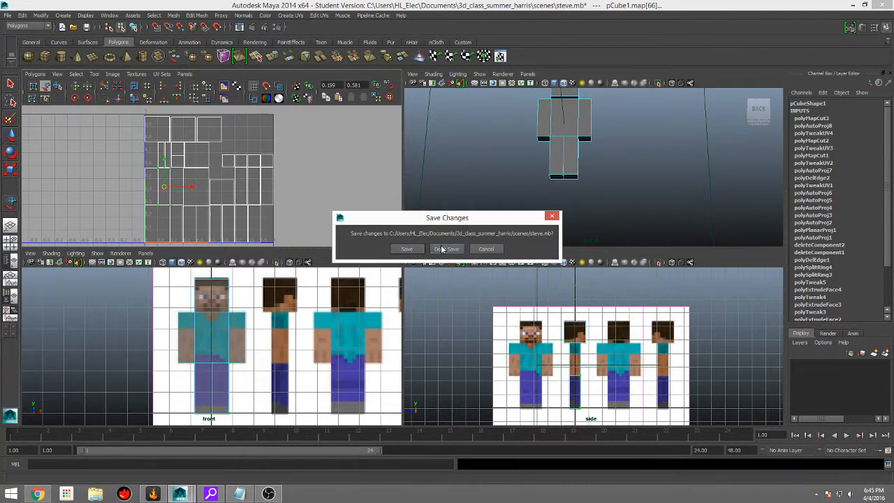
pyautogui.click(445, 249)
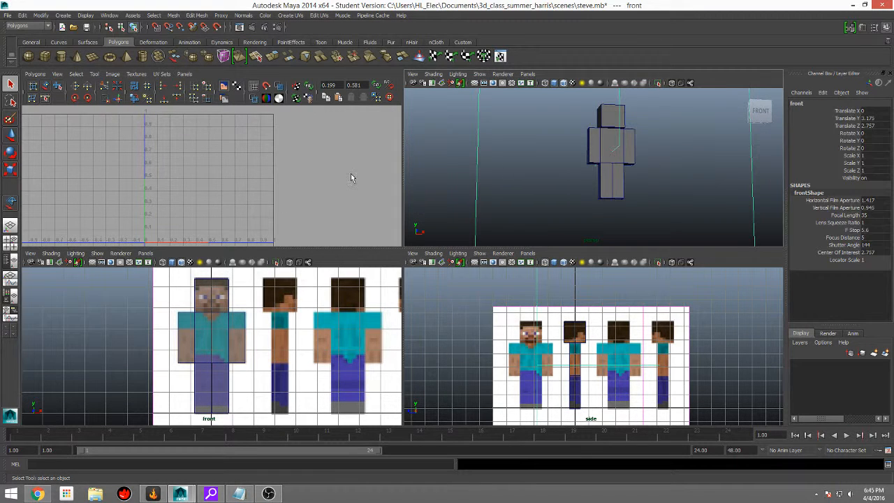
# - Set up a UV snapshot of the Steve model at 1280 by 1280 pixels
pyautogui.click(609, 178)
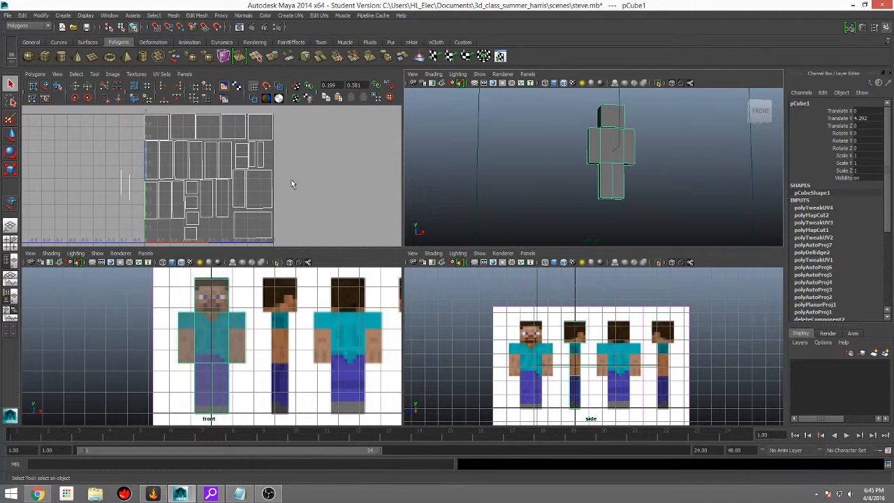
pyautogui.click(31, 74)
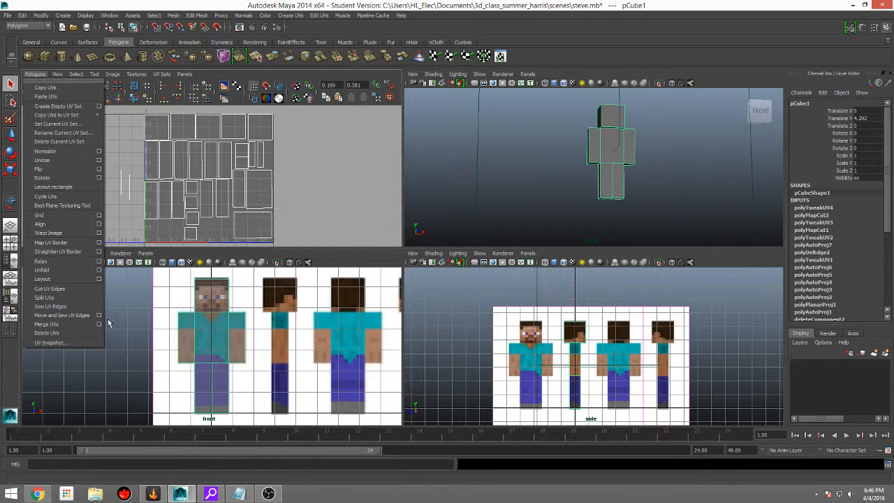
pyautogui.click(63, 344)
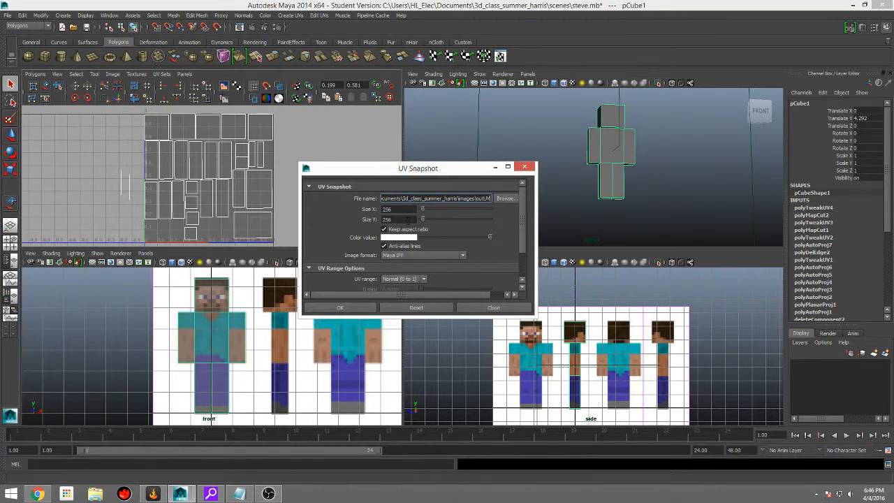
pyautogui.press('Tab')
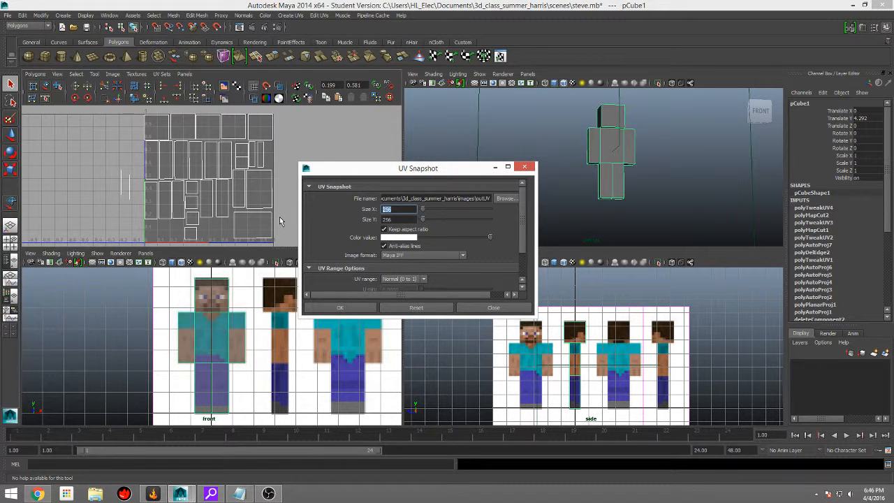
pyautogui.write('1280')
pyautogui.press('Tab')
pyautogui.write('12')
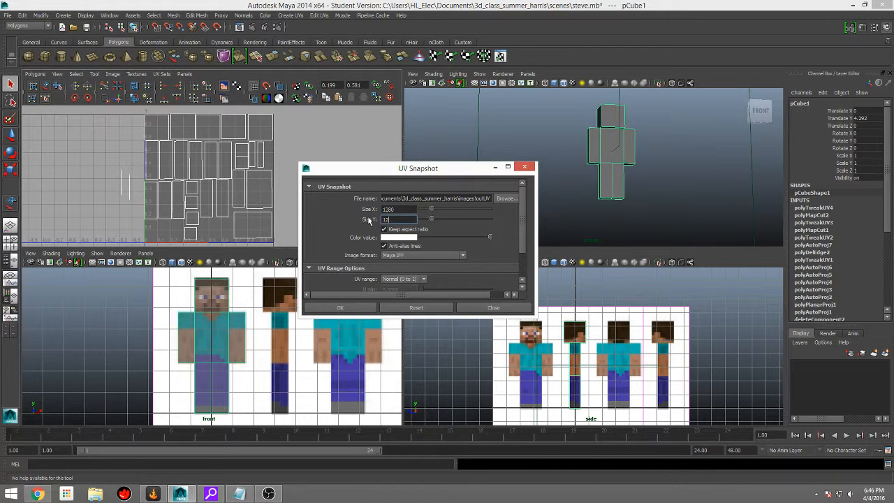
# - Name the snapshot steve_uv in the project's images folder and export it in BMP format
pyautogui.click(505, 201)
pyautogui.moveTo(477, 197); pyautogui.dragTo(514, 195)
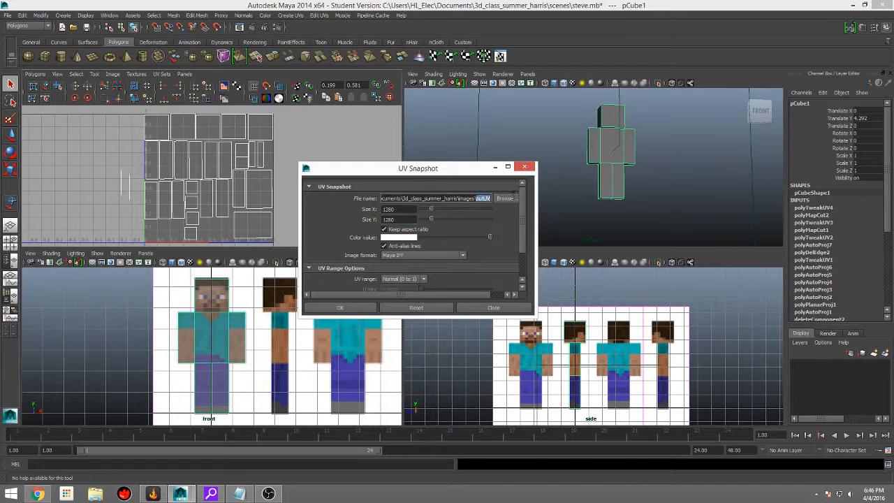
pyautogui.write('steve_uv')
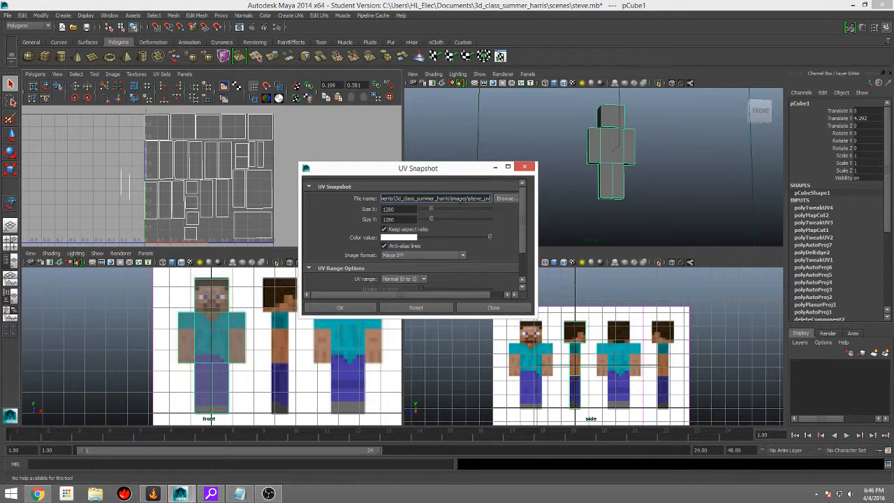
pyautogui.click(422, 254)
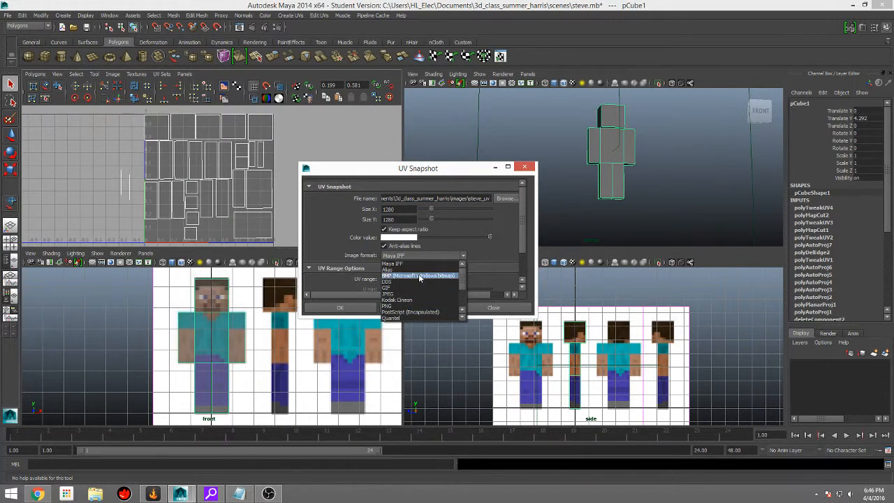
pyautogui.click(418, 274)
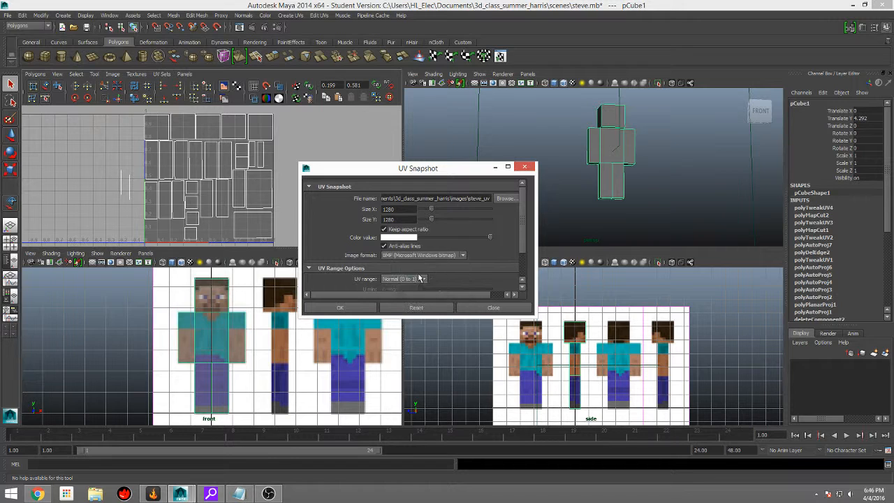
pyautogui.click(335, 310)
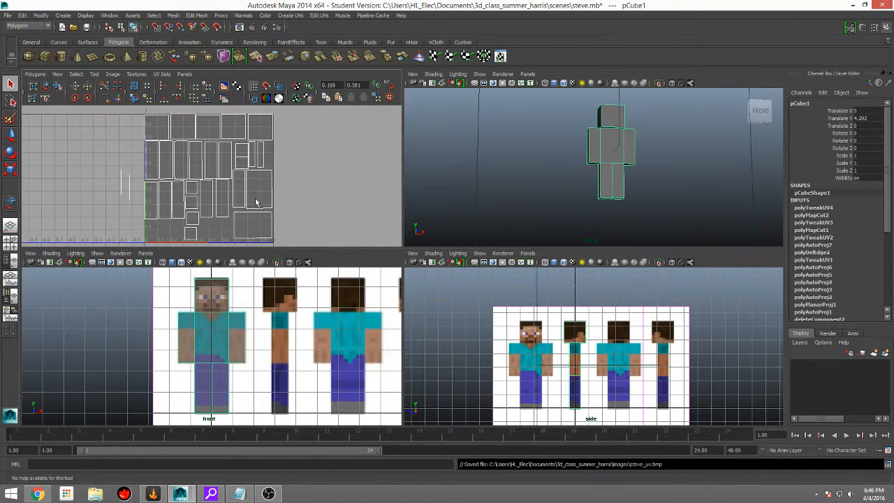
# - Search the computer for paint and launch Paint
pyautogui.press('super+s')
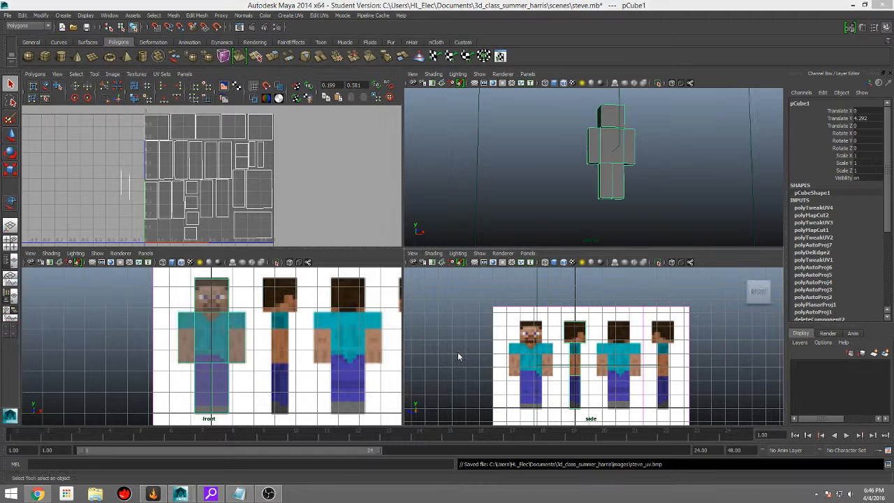
pyautogui.write('pait')
pyautogui.press('BackSpace')
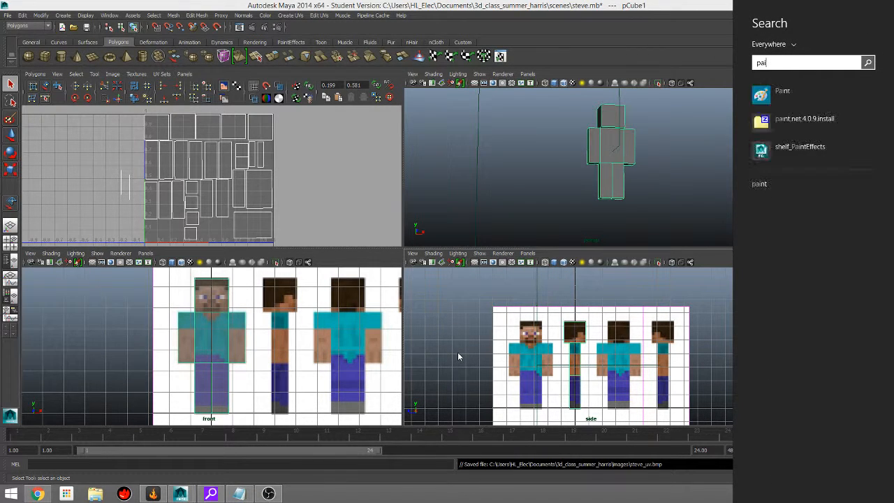
pyautogui.write('nt')
pyautogui.press('Return')
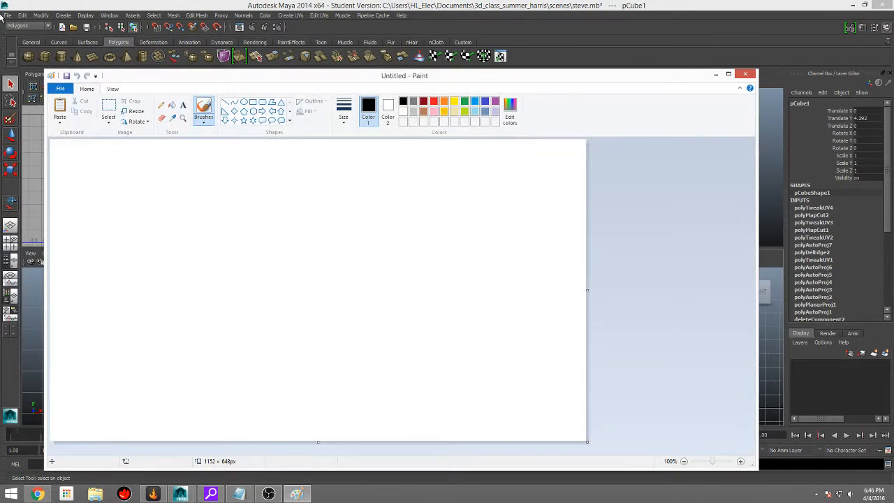
# - Start opening an existing picture in Paint and browse to the Desktop folder
pyautogui.click(60, 88)
pyautogui.click(75, 124)
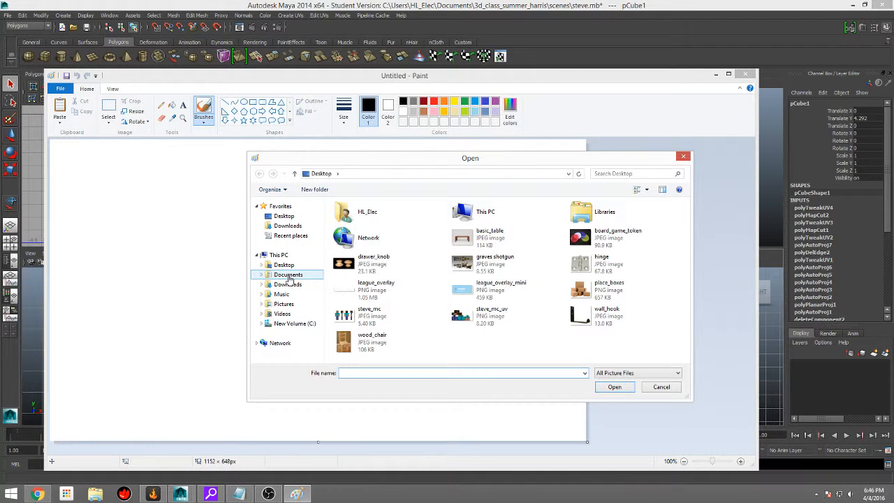
pyautogui.click(291, 218)
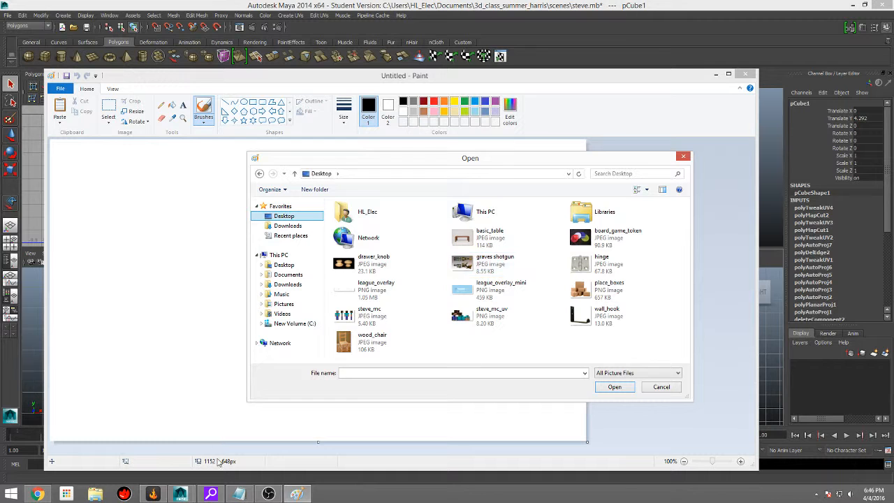
# - Switch to Maya and check the project's folder location through Save Scene As without saving
pyautogui.click(180, 493)
pyautogui.click(234, 377)
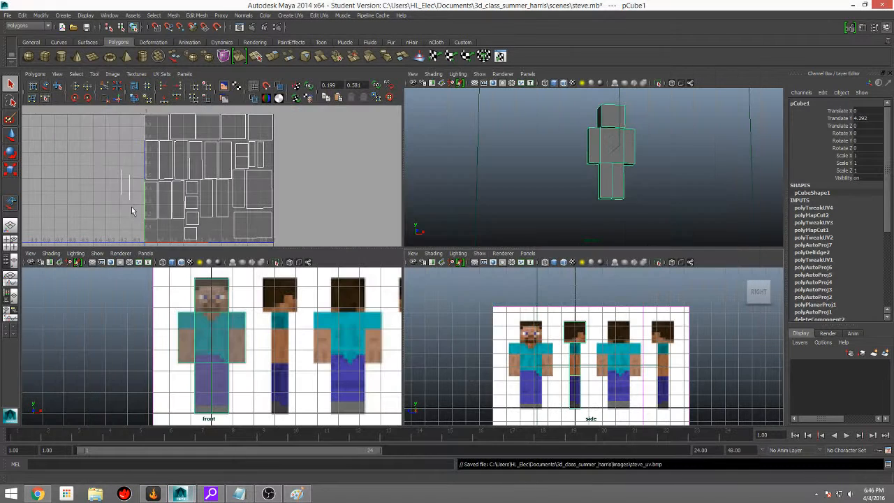
pyautogui.click(7, 15)
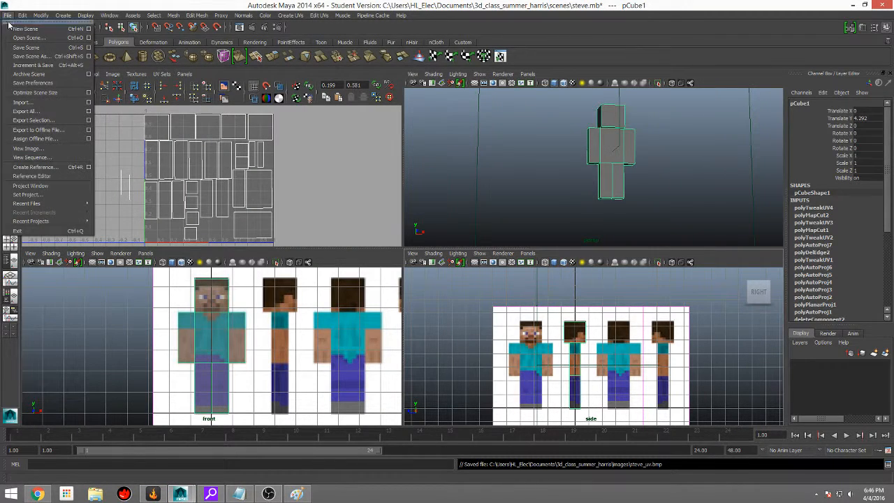
pyautogui.click(28, 56)
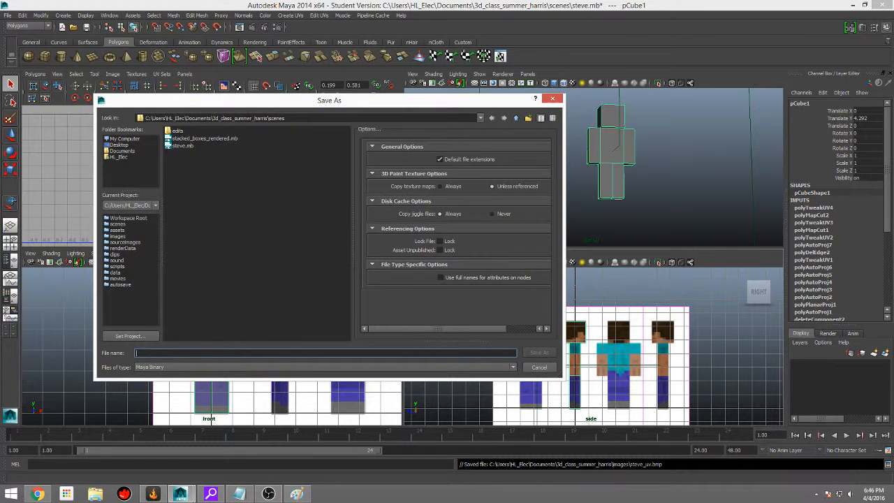
pyautogui.click(550, 99)
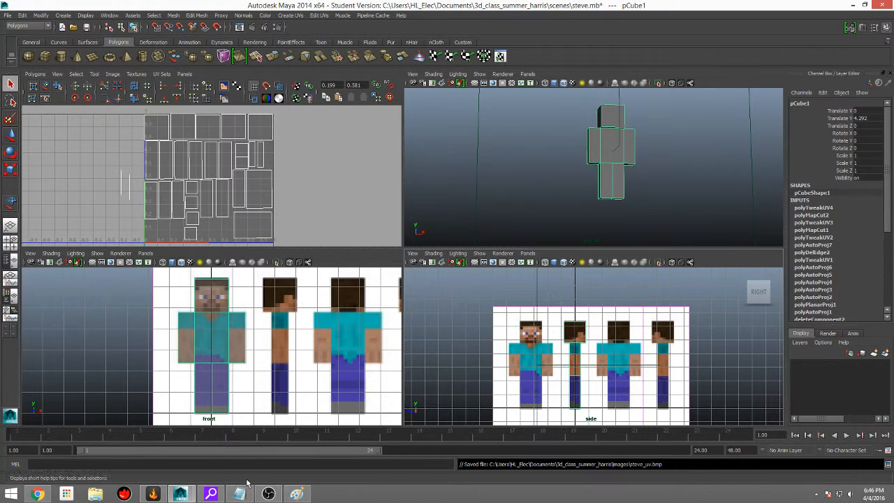
# - Switch back to Paint and open steve_uv from the images folder of 3d_class_summer_harris in Documents
pyautogui.click(296, 494)
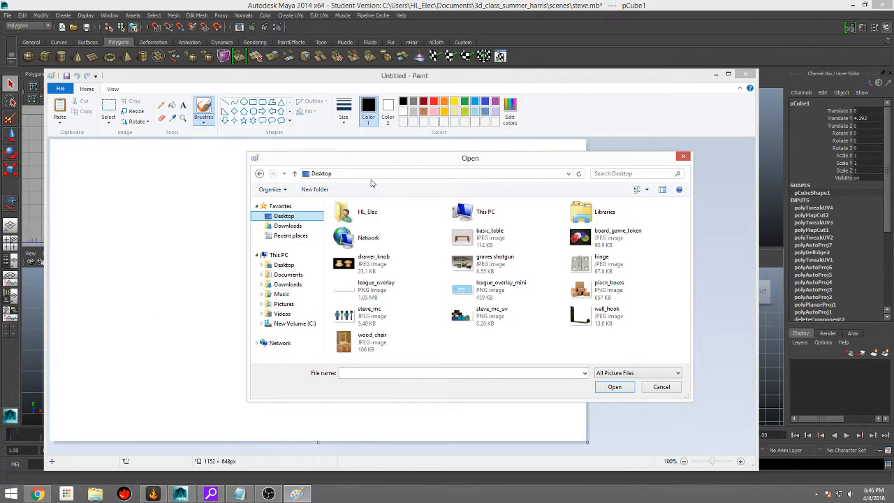
pyautogui.click(288, 274)
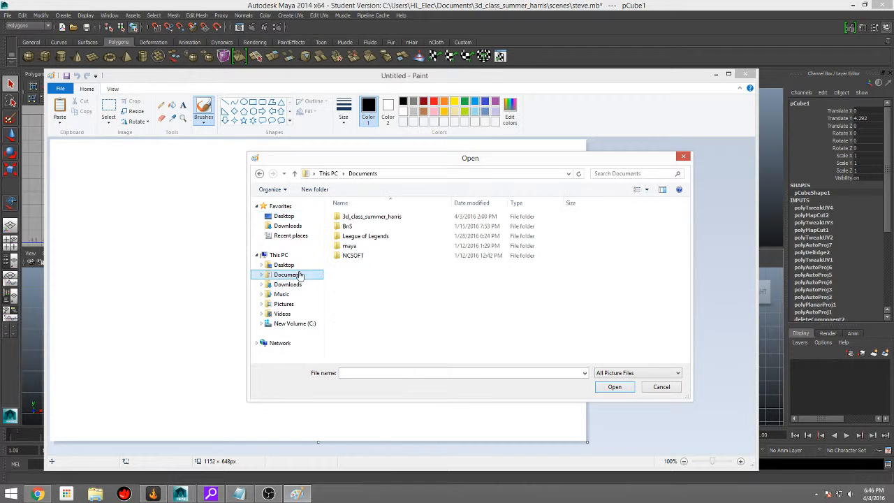
pyautogui.doubleClick(398, 216)
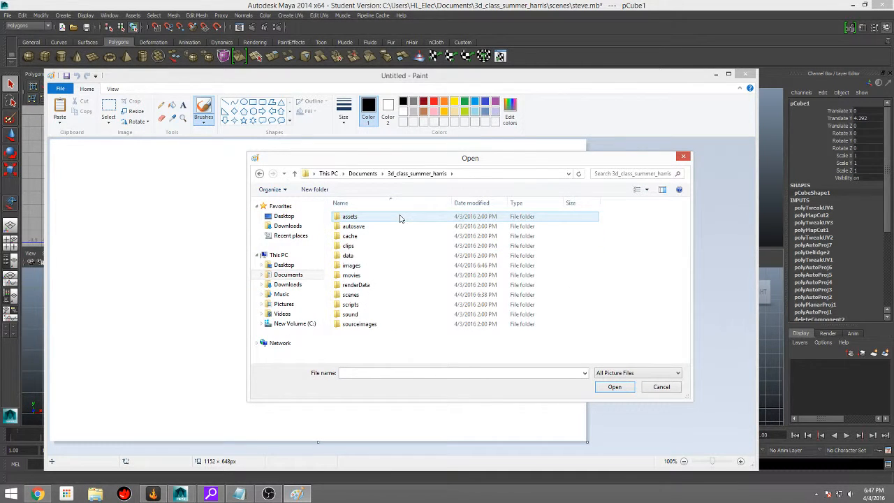
pyautogui.doubleClick(372, 265)
pyautogui.doubleClick(407, 222)
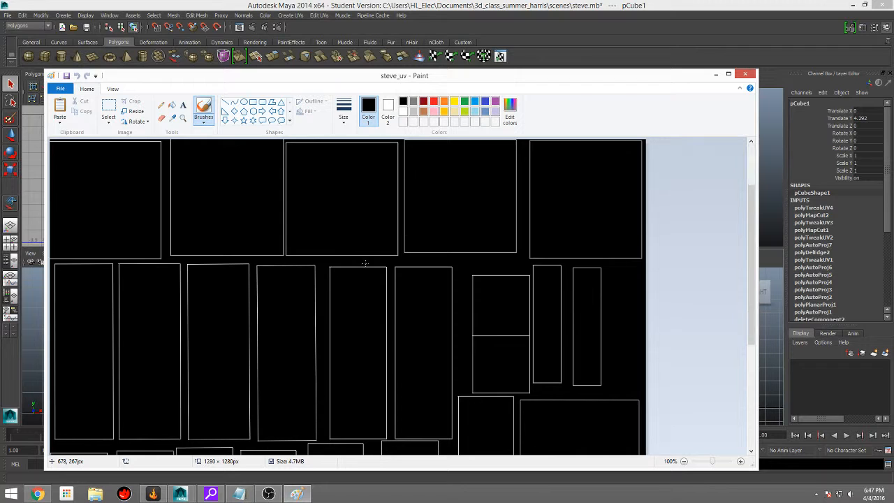
# - Zoom the UV snapshot out to 50% to show the whole layout and move its Paint window slightly higher
pyautogui.scroll(-3, 365, 263)
pyautogui.scroll(3, 367, 260)
pyautogui.keyDown('ctrl'); pyautogui.scroll(-2, 371, 259); pyautogui.keyUp('ctrl')
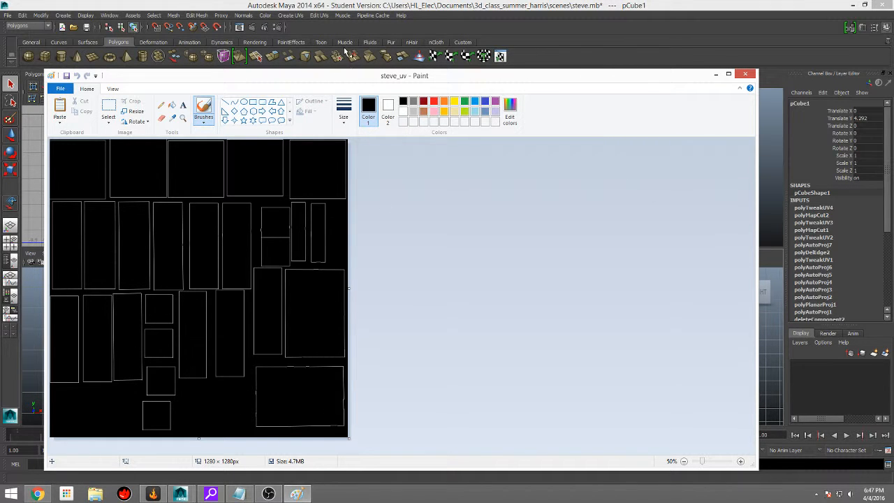
pyautogui.moveTo(678, 89)
pyautogui.mouseDown()
pyautogui.moveTo(746, 286)
pyautogui.moveTo(756, 78)
pyautogui.moveTo(893, 85)
pyautogui.moveTo(671, 60)
pyautogui.mouseUp()
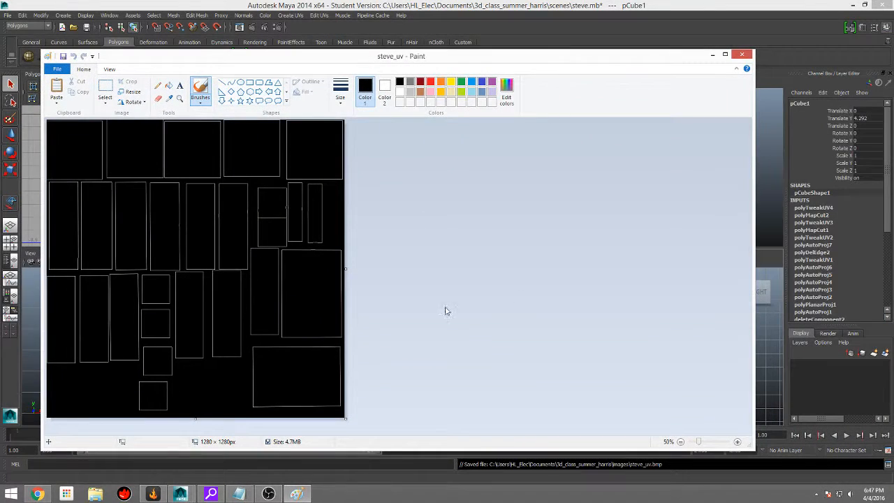
pyautogui.click(95, 494)
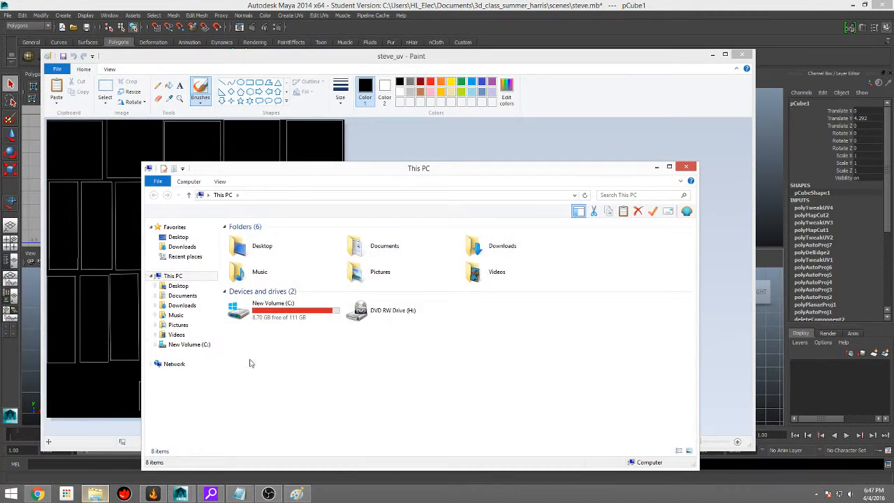
pyautogui.click(185, 237)
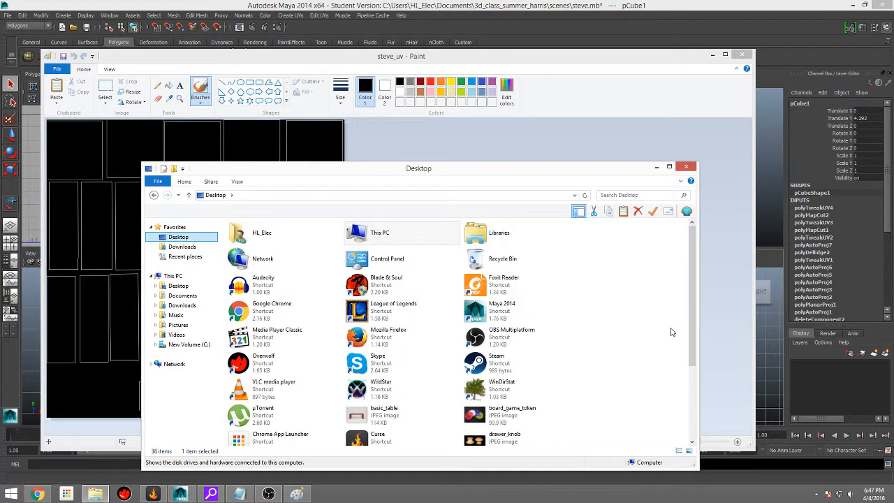
pyautogui.click(685, 167)
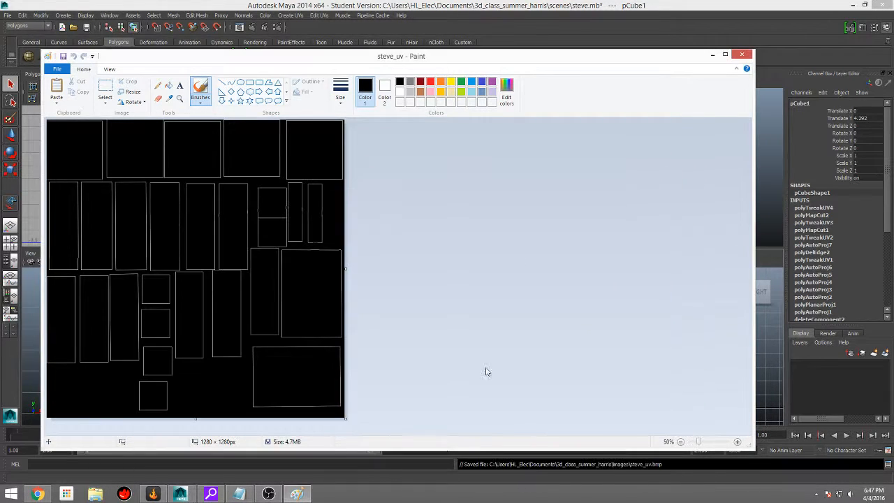
# - Open steve_mc_uv from the Desktop in a second Paint window and place the steve_uv window beside it
pyautogui.rightClick(296, 494)
pyautogui.click(267, 448)
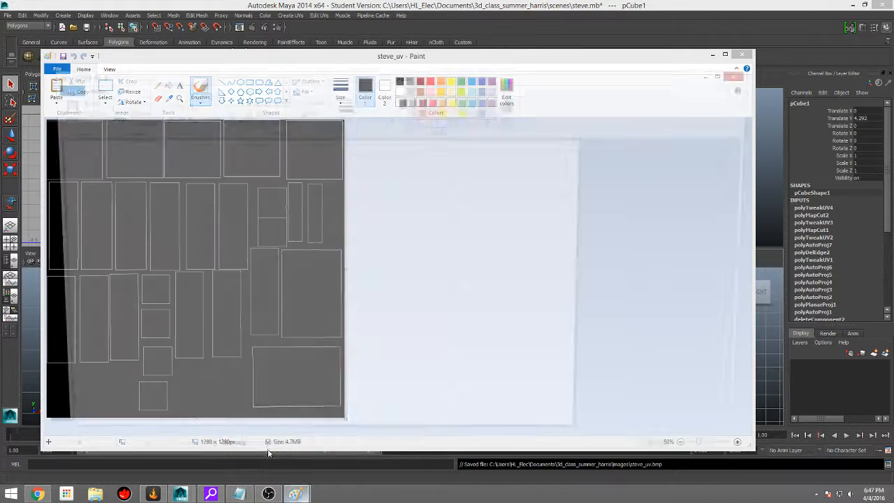
pyautogui.click(60, 89)
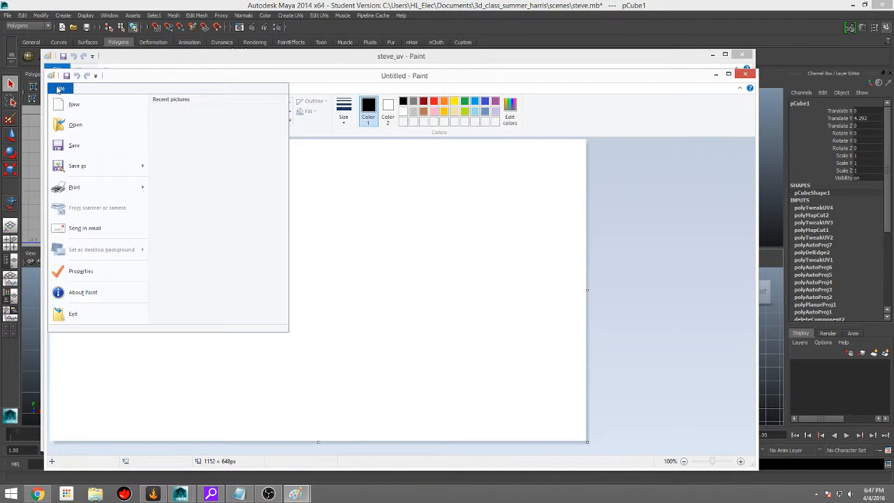
pyautogui.click(76, 125)
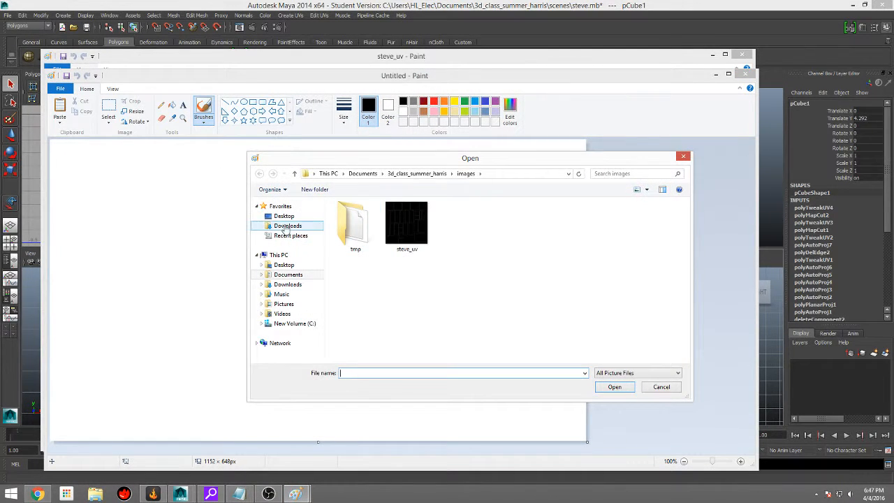
pyautogui.click(284, 217)
pyautogui.doubleClick(482, 317)
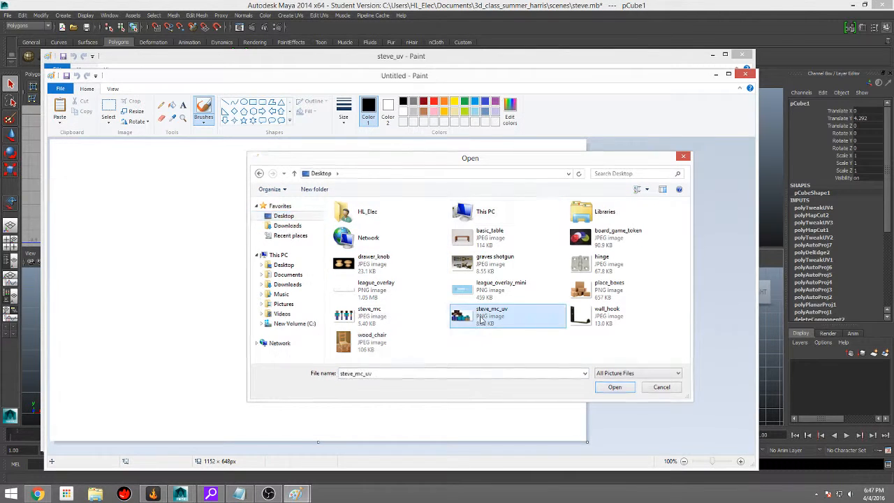
pyautogui.moveTo(362, 65); pyautogui.dragTo(616, 66)
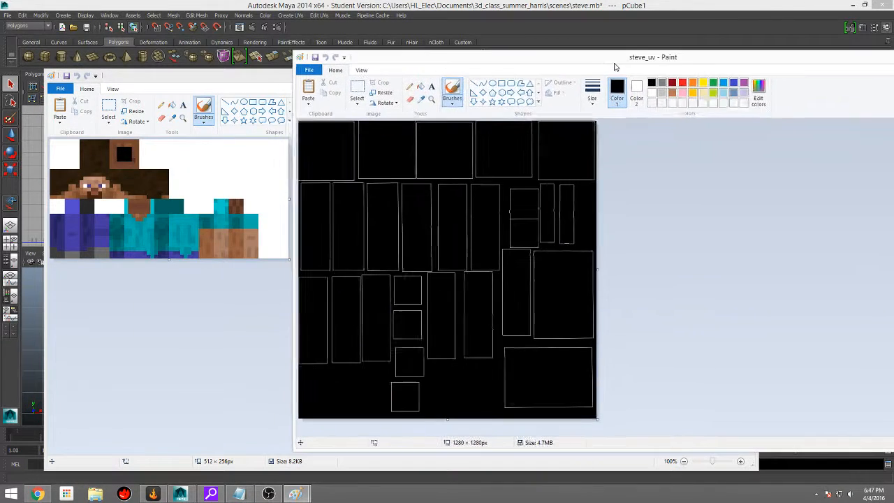